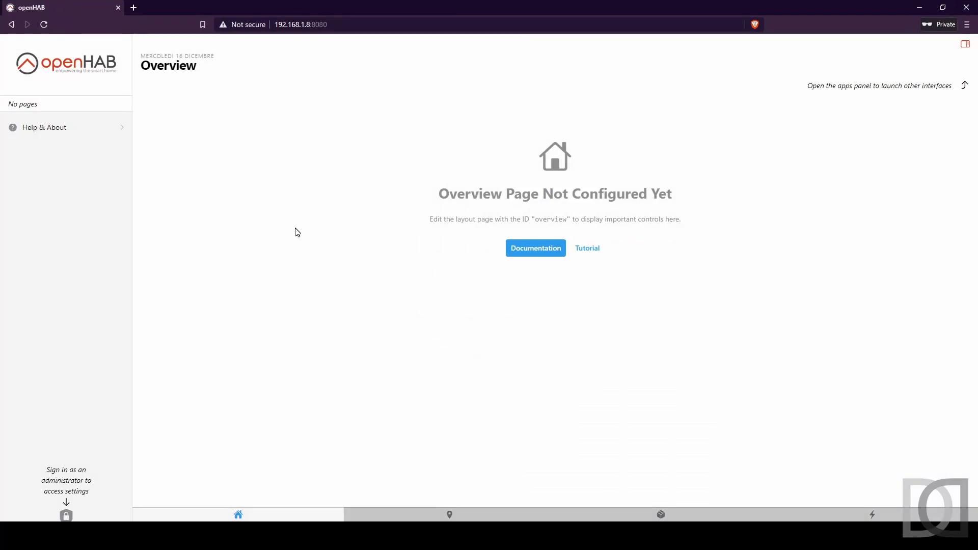
Step: Sign in to openHAB as an administrator with the account's user name and password
left_click(66, 515)
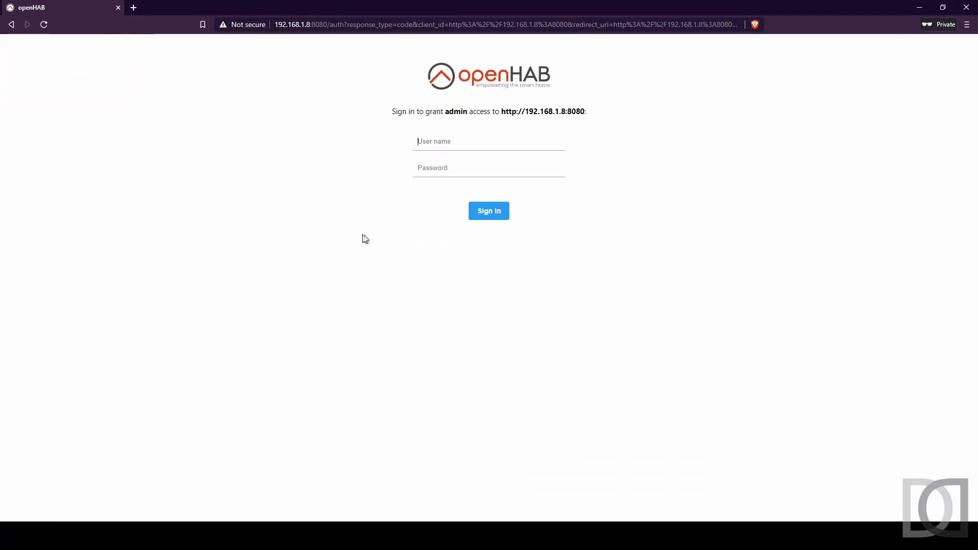
left_click(465, 139)
left_click(460, 163)
left_click(496, 211)
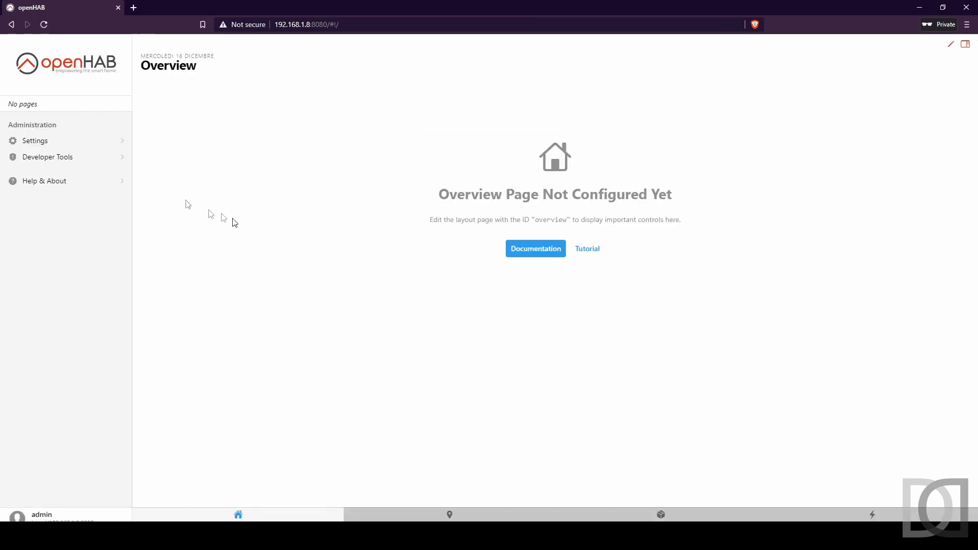
Step: Install the InfluxDB Persistence add-on from the available persistence add-ons in the openHAB settings
left_click(32, 142)
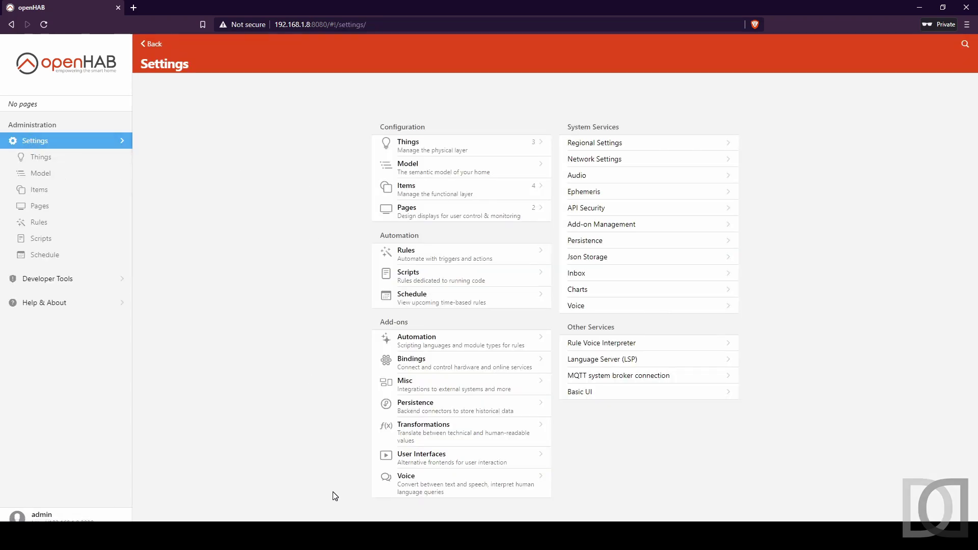
left_click(435, 410)
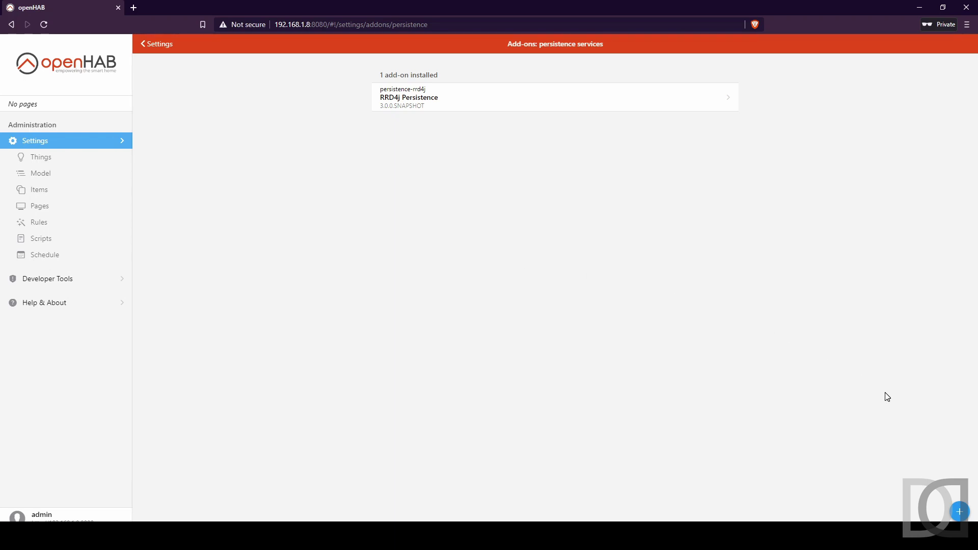
left_click(960, 512)
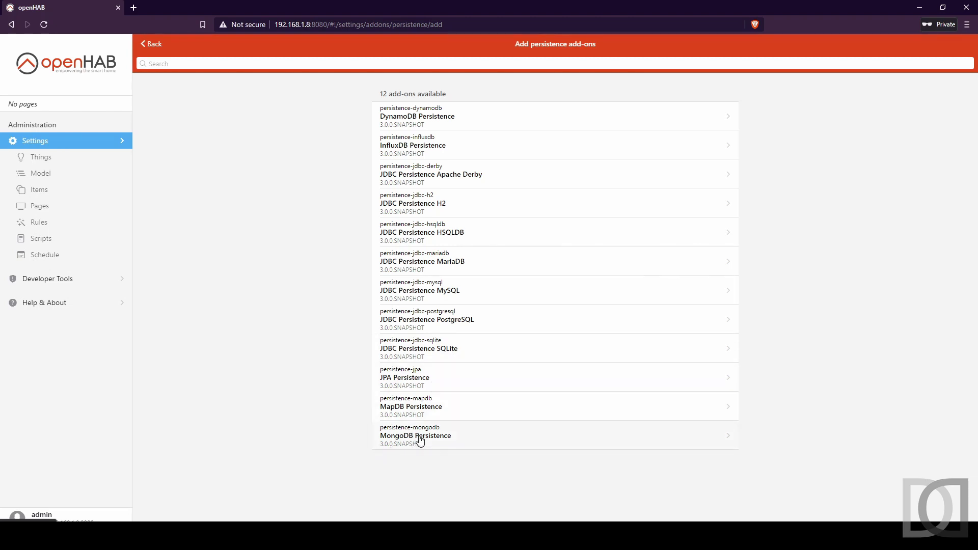
left_click(412, 152)
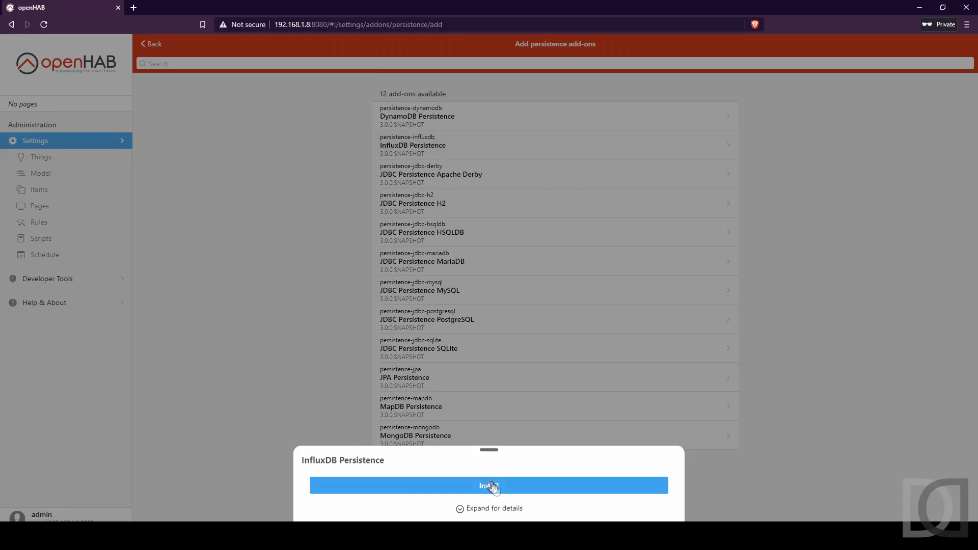
left_click(490, 487)
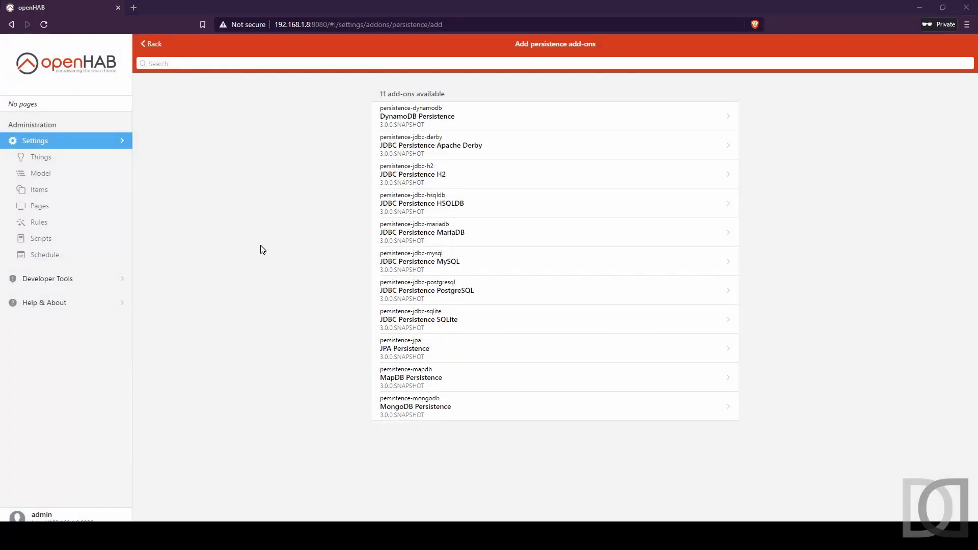
Step: Install the MapDB Persistence add-on and return to the installed persistence services
left_click(413, 383)
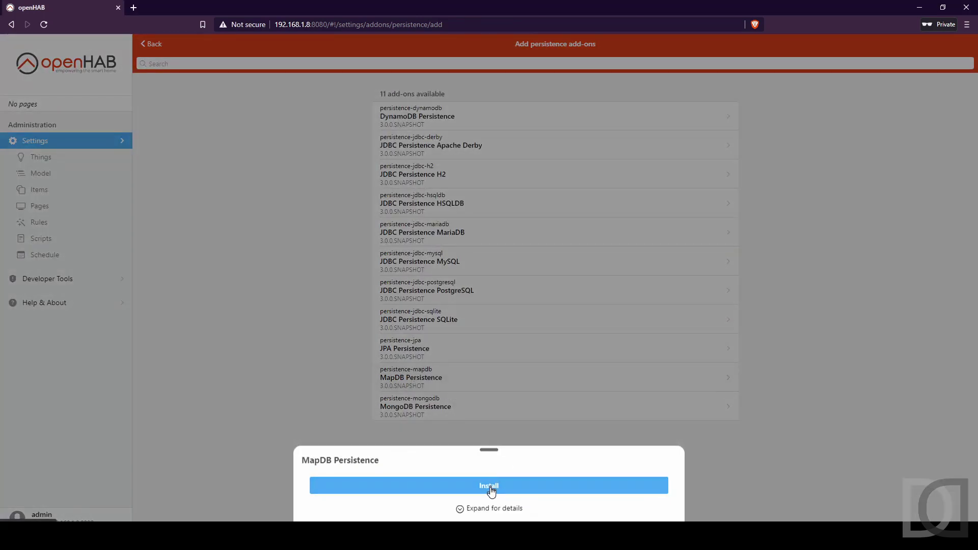
left_click(490, 488)
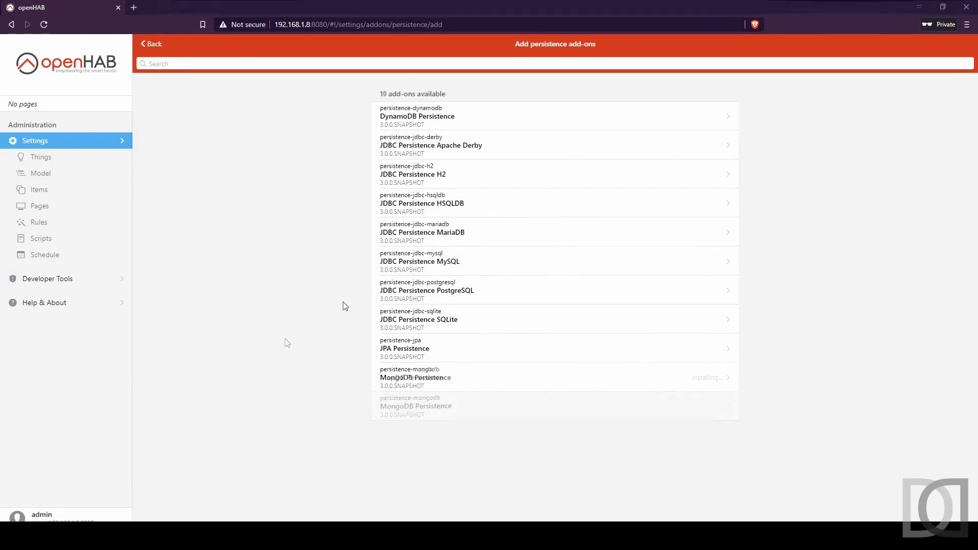
left_click(151, 44)
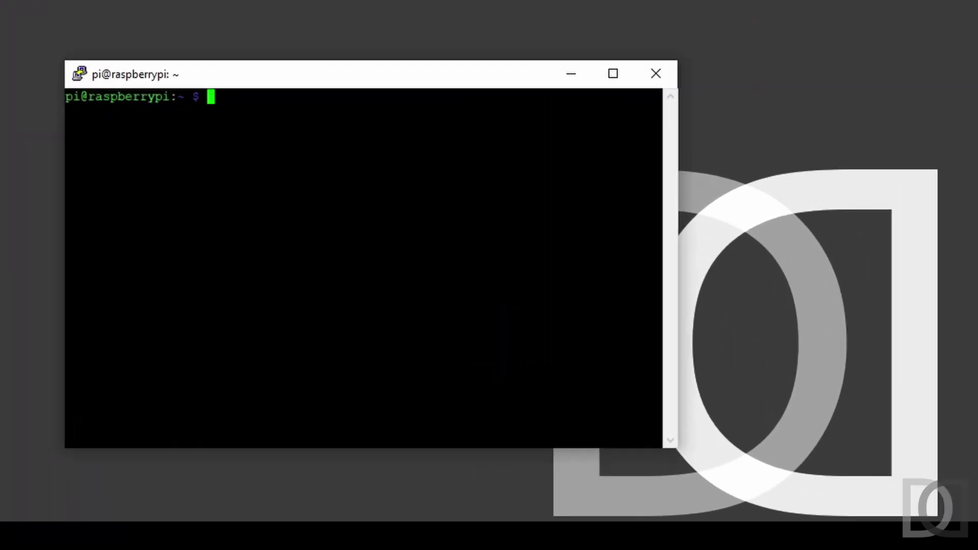
Step: In the Raspberry Pi's PuTTY terminal, run "sudo apt update && sudo apt full-upgrade" and restart the system with "sudo reboot"
type("ap")
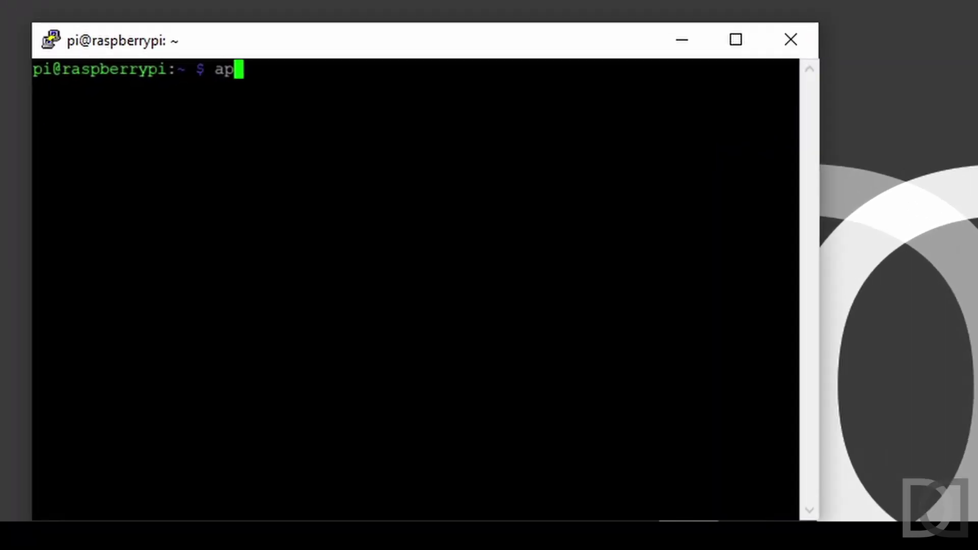
type("t updat")
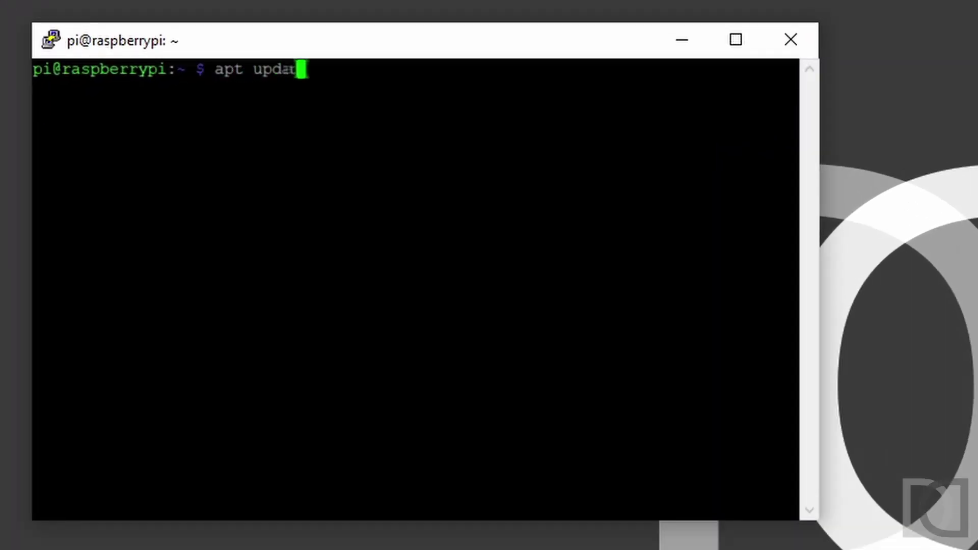
type("e && sudo a")
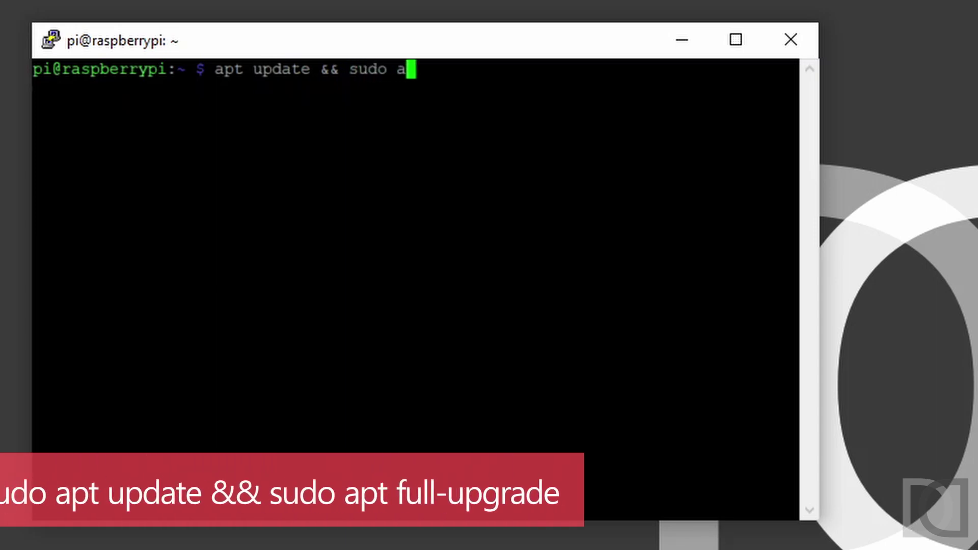
type("pt full-")
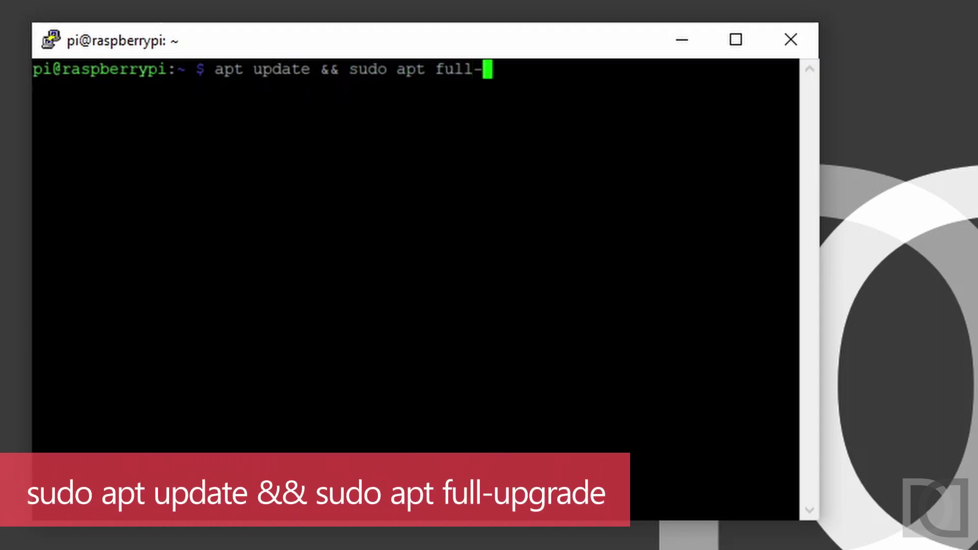
type("upgrade")
key("Home")
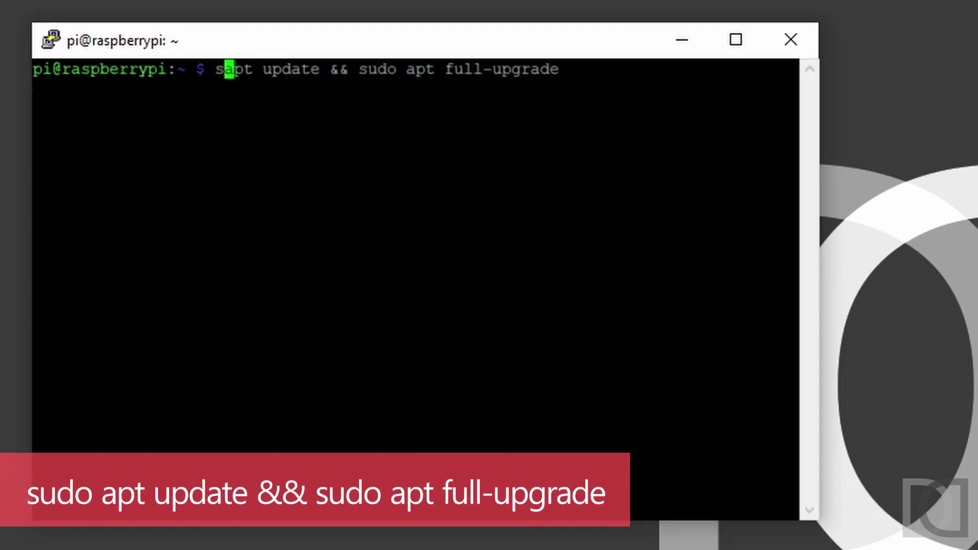
type("sdo")
key("BackSpace")
key("BackSpace")
type("udo")
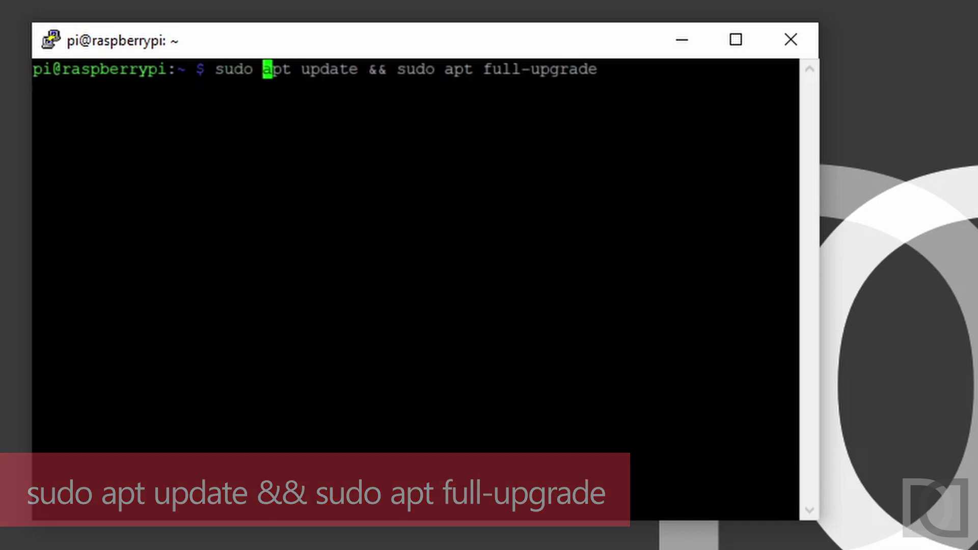
key("Return")
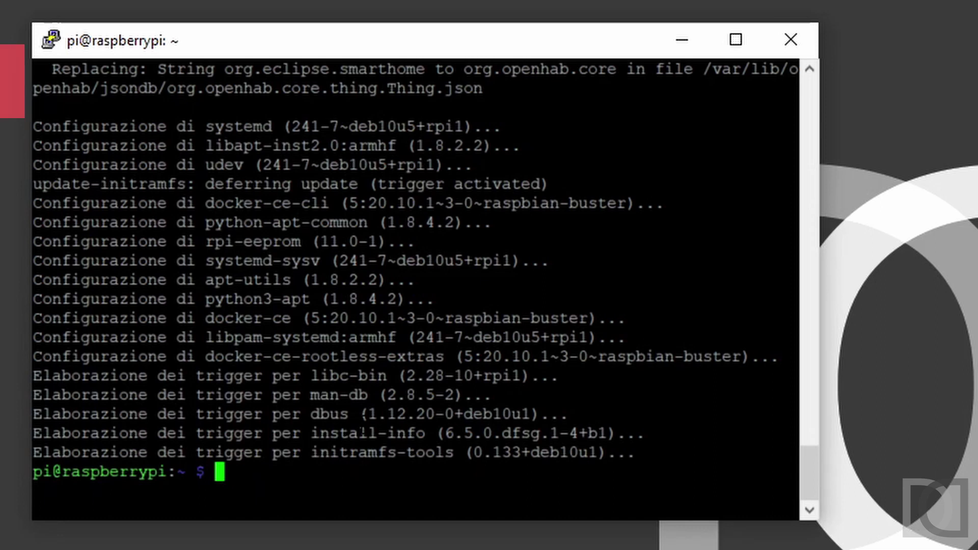
type("sudo reboot")
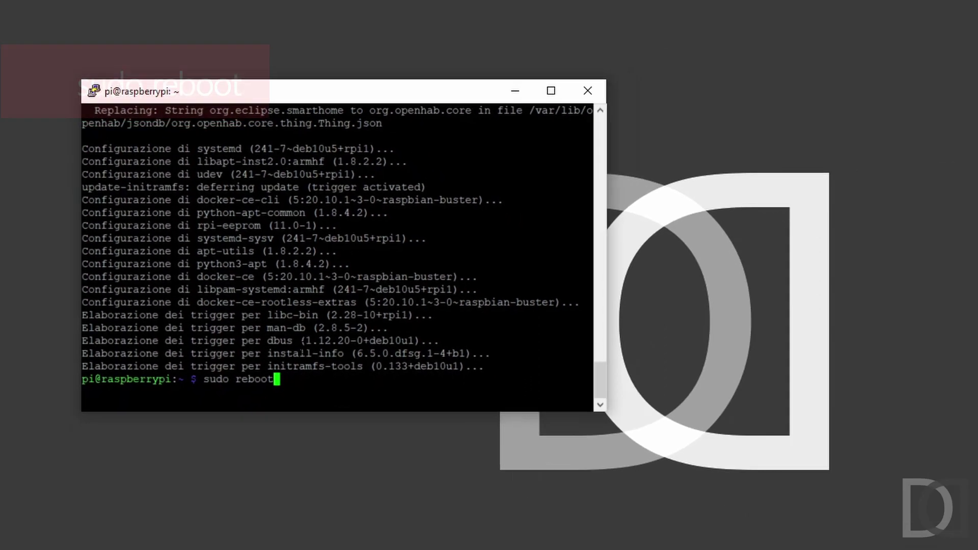
key("Return")
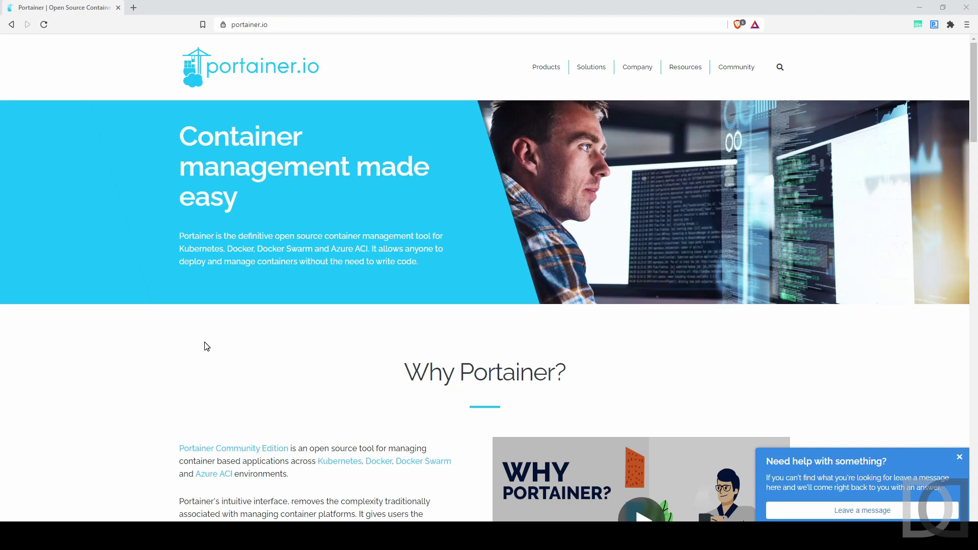
Step: On the portainer.io site in the browser, open the Portainer Community Edition install documentation for Linux at the Docker Standalone section
mouse_move(546, 66)
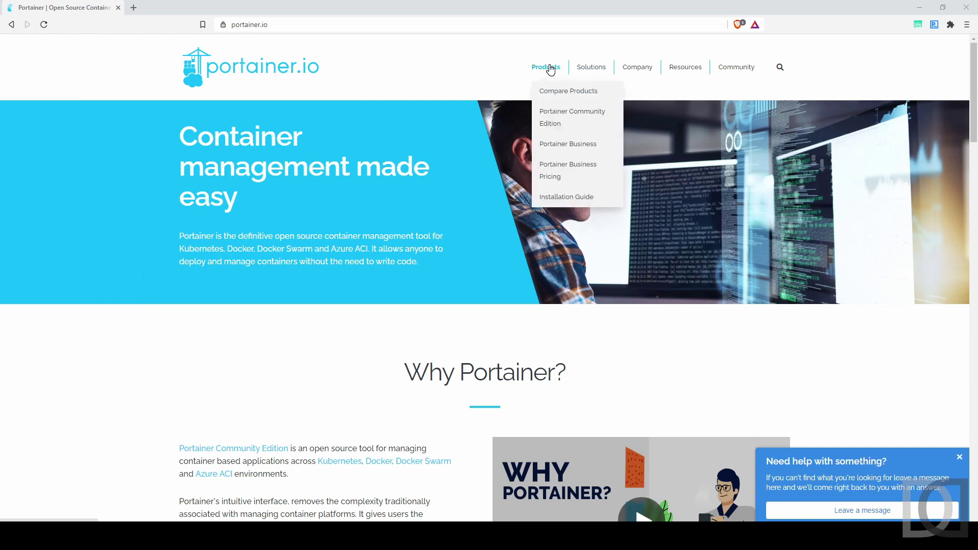
left_click(550, 125)
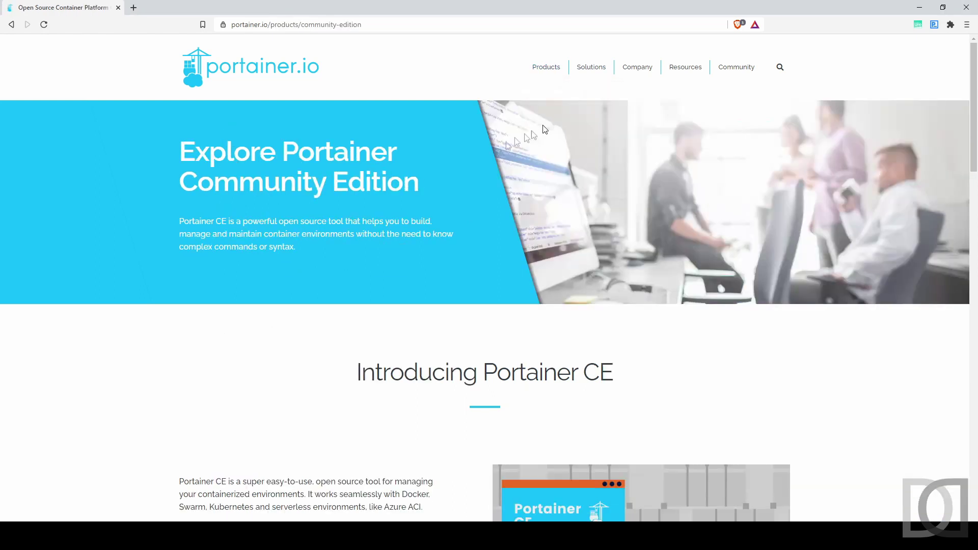
scroll(373, 183, "down", 10)
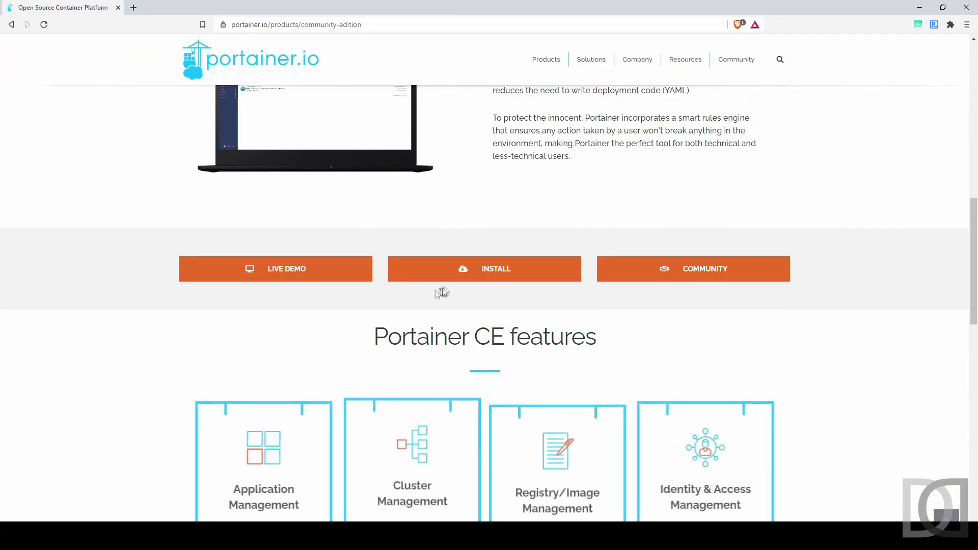
left_click(475, 280)
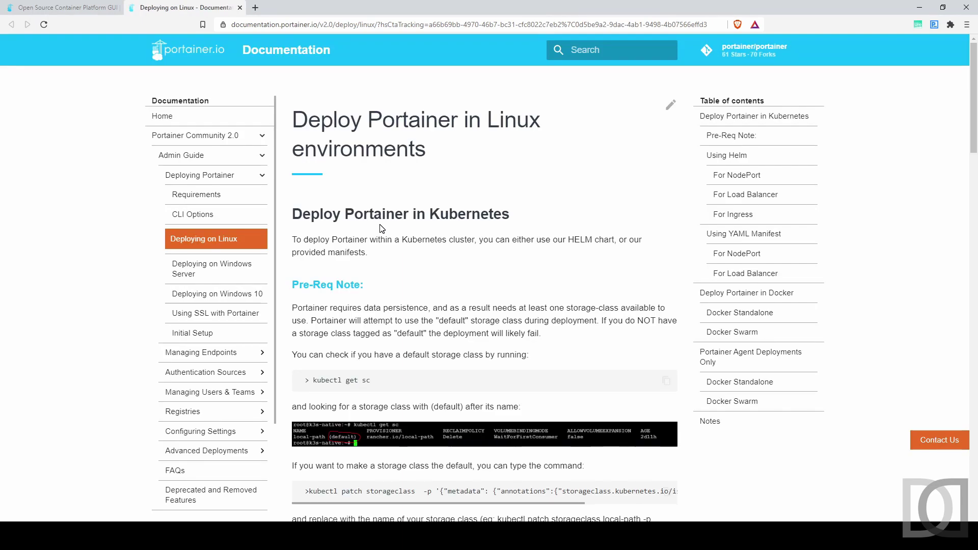
left_click(750, 315)
Step: Copy "docker volume create portainer_data" from the Docker Standalone instructions and run it in the Raspberry Pi terminal
triple_click(376, 155)
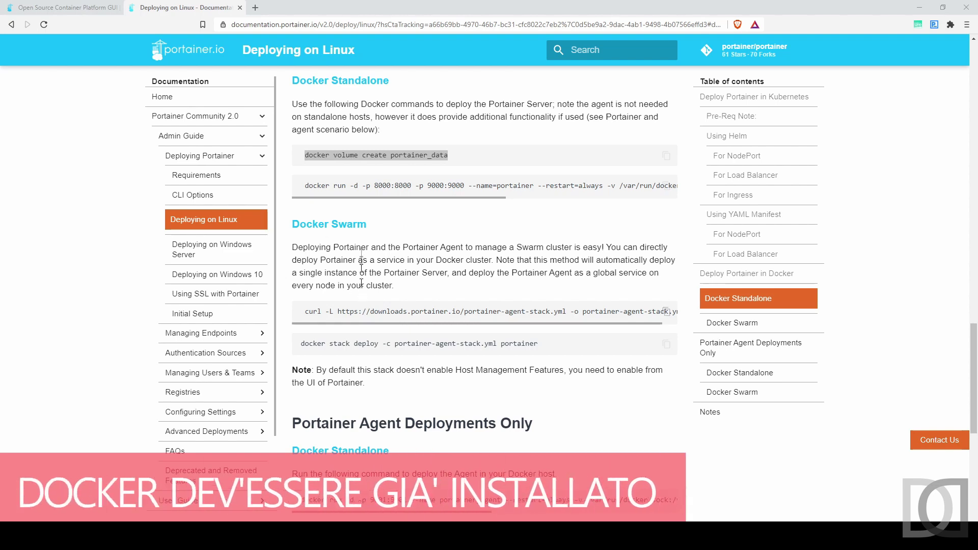
left_click(331, 184)
left_click_drag(305, 155, 465, 155)
key("ctrl+c")
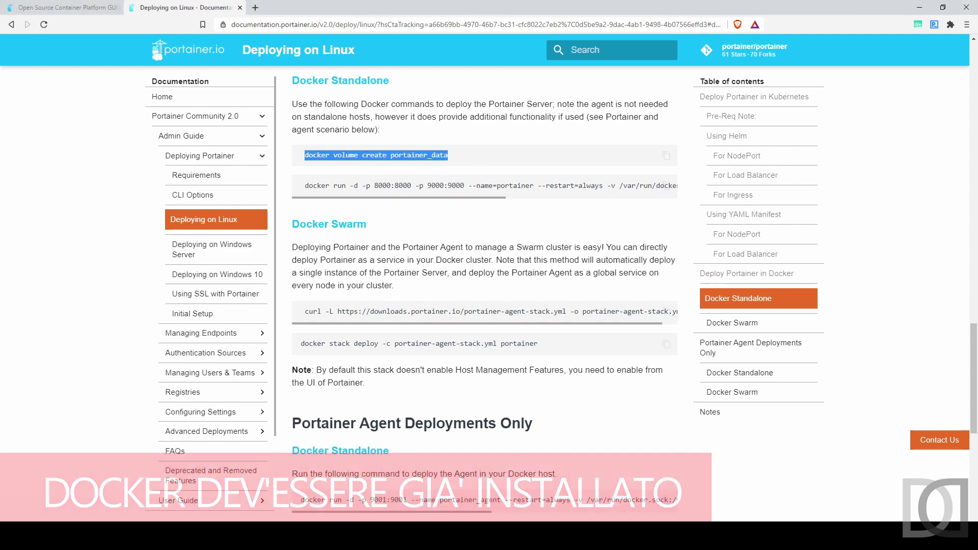
key("alt+Tab")
key("shift+Insert")
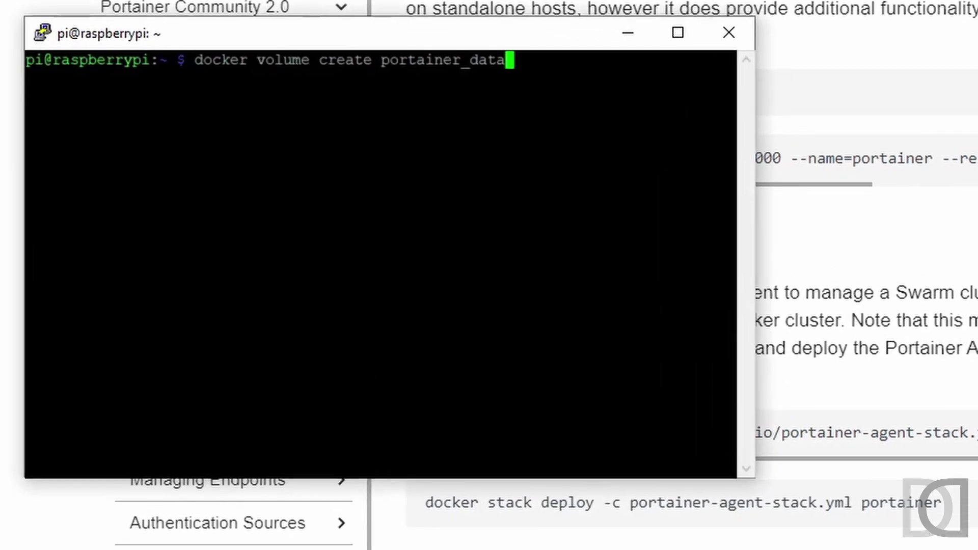
key("Return")
Step: Copy the documented Docker Standalone run command for portainer/portainer-ce with ports 8000 and 9000, and run it in the Raspberry Pi terminal
key("alt+Tab")
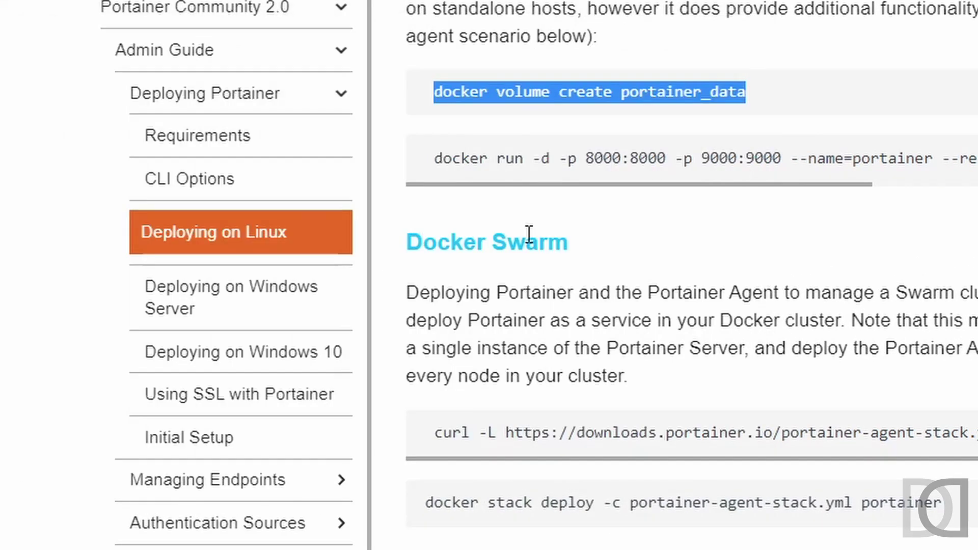
left_click_drag(194, 158, 976, 159)
key("ctrl+c")
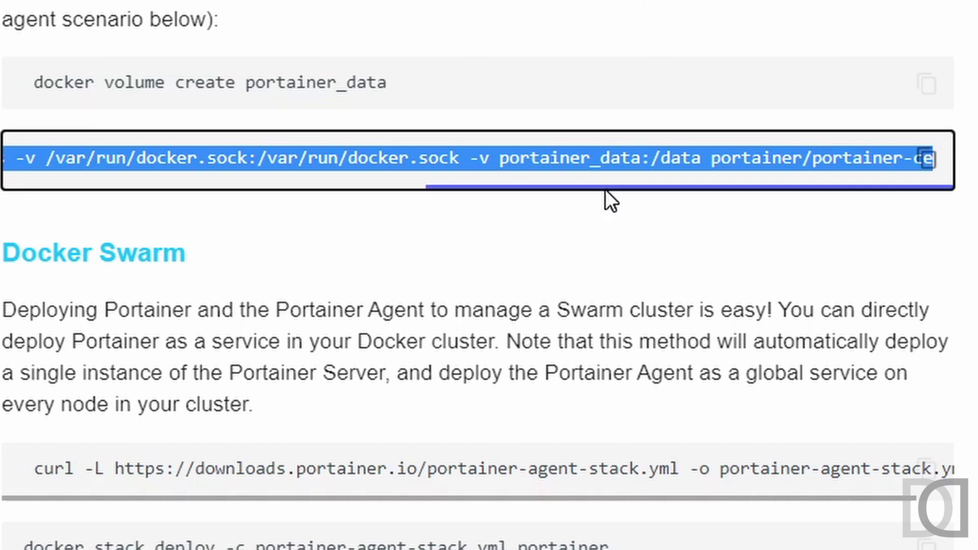
left_click_drag(606, 188, 162, 198)
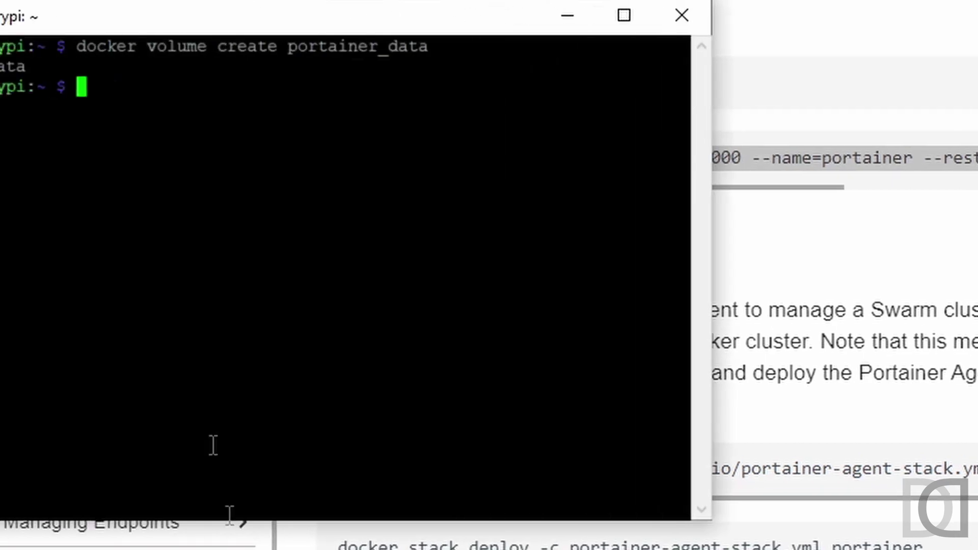
right_click(212, 445)
key("Return")
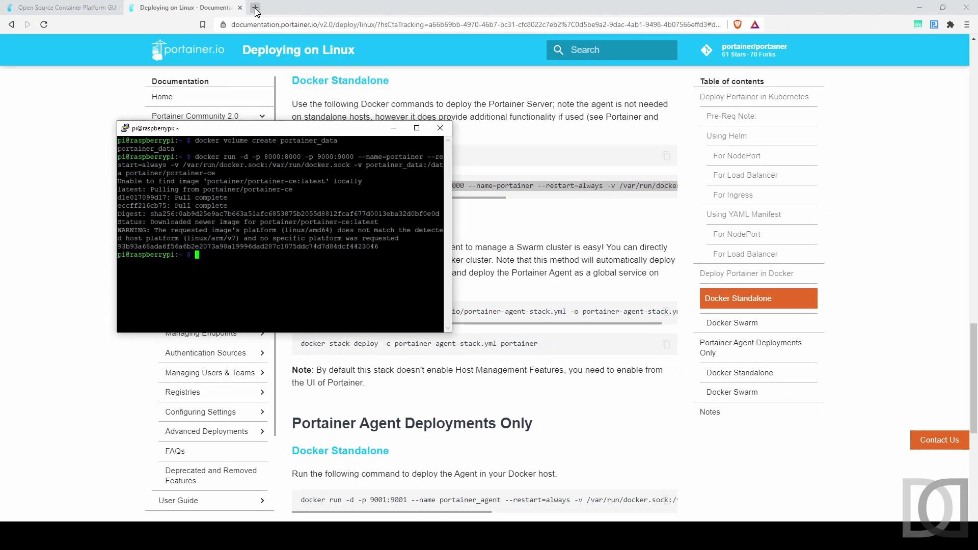
Step: Open the Portainer web interface at 192.168.1.8:9000 in a new browser tab
left_click(254, 7)
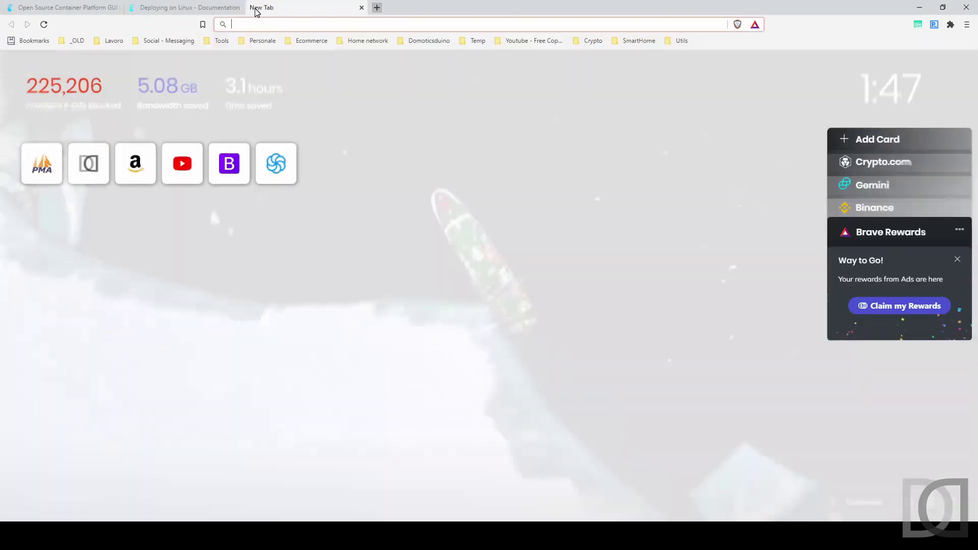
type("192.1681.8")
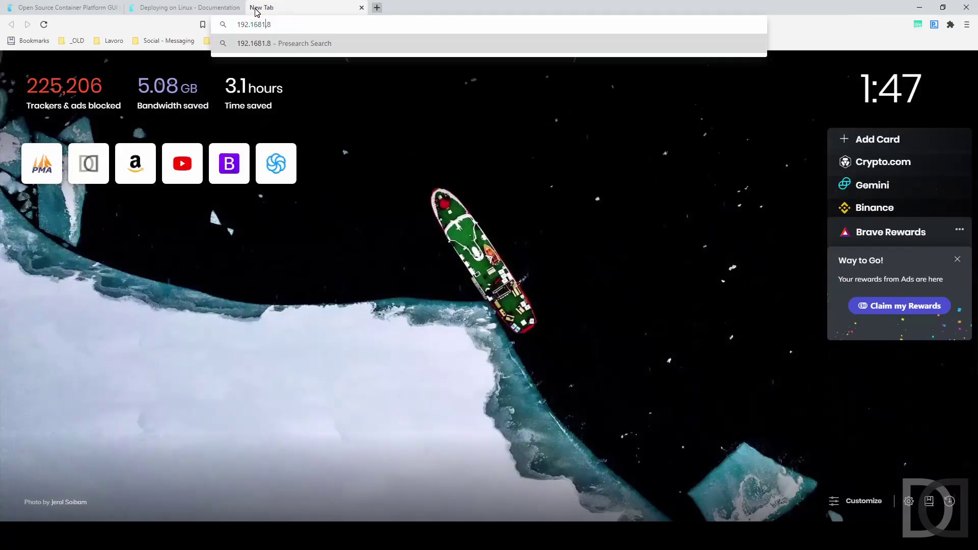
key("BackSpace")
type(".1")
key("End")
type(":")
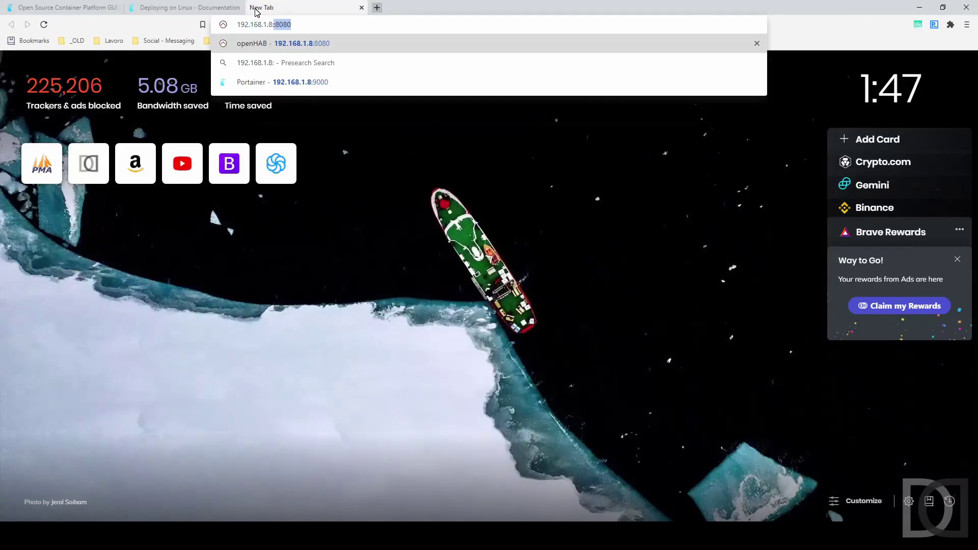
type("9000")
key("Return")
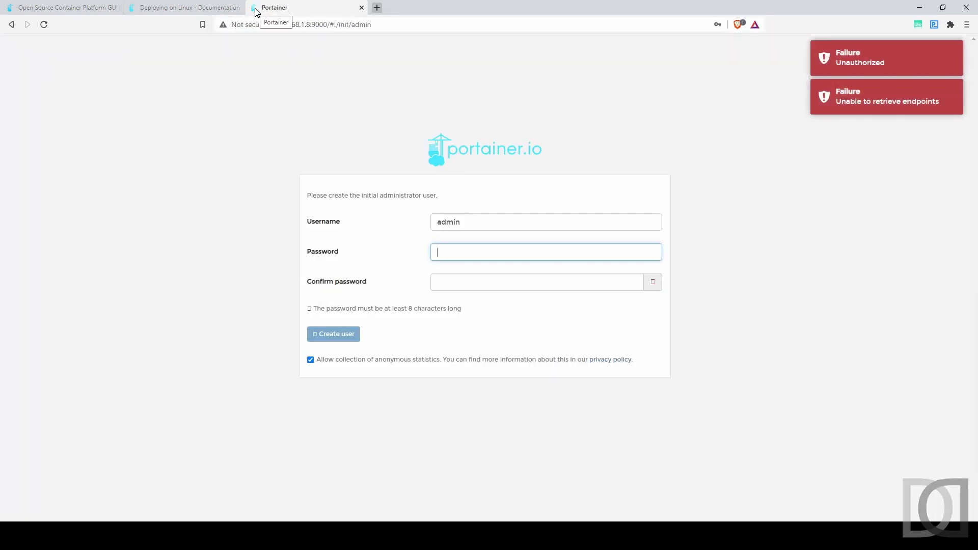
Step: Enter and confirm the password for the initial admin user, disallow anonymous statistics collection, and create the user
left_click(477, 248)
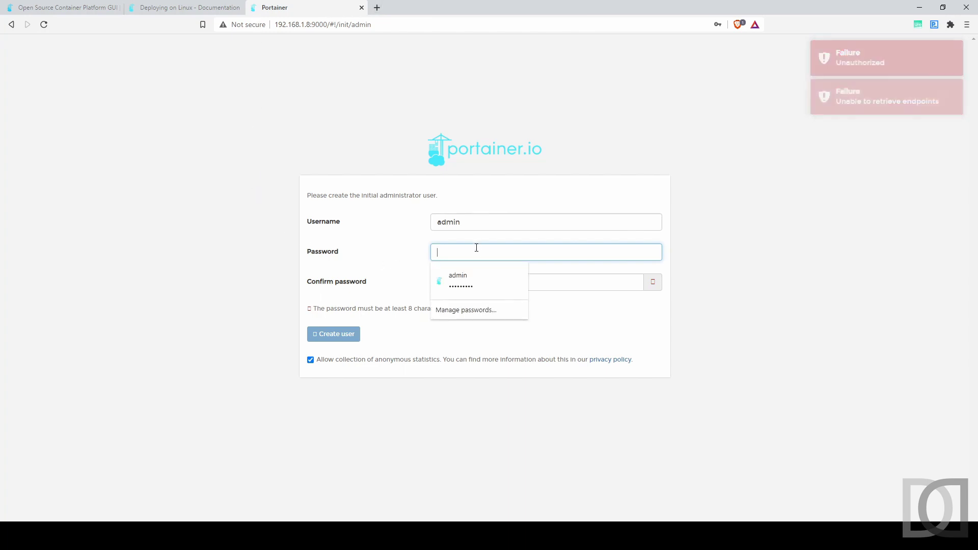
type("•••••••••")
key("Tab")
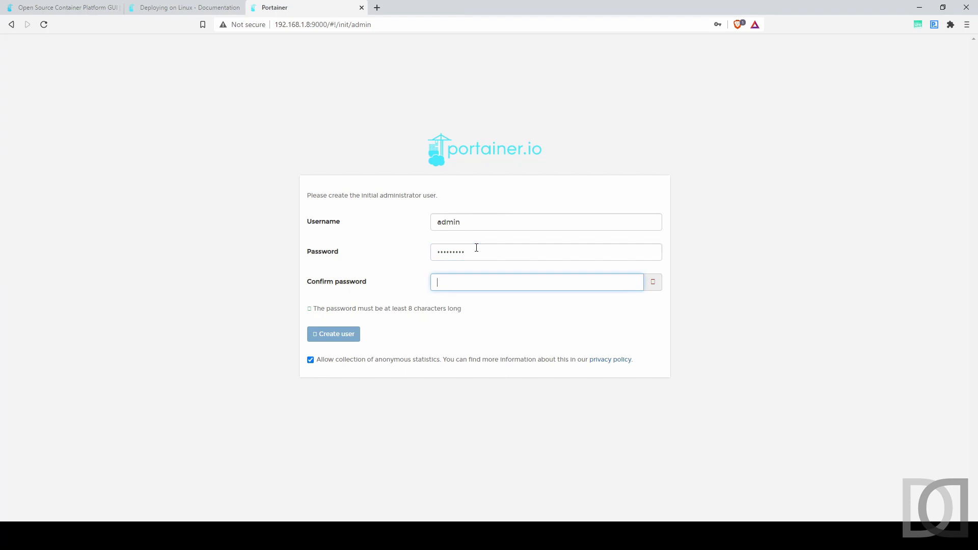
type("•••••••••")
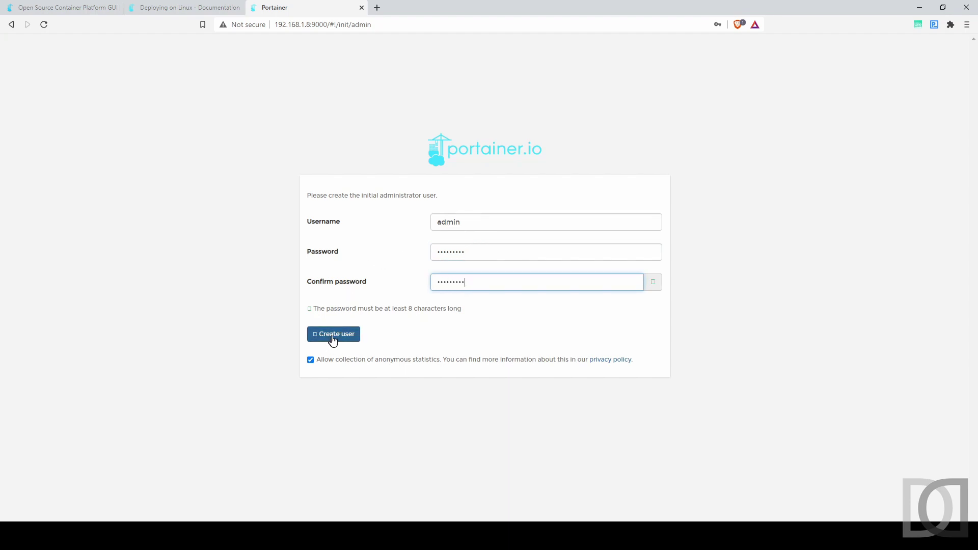
left_click(324, 360)
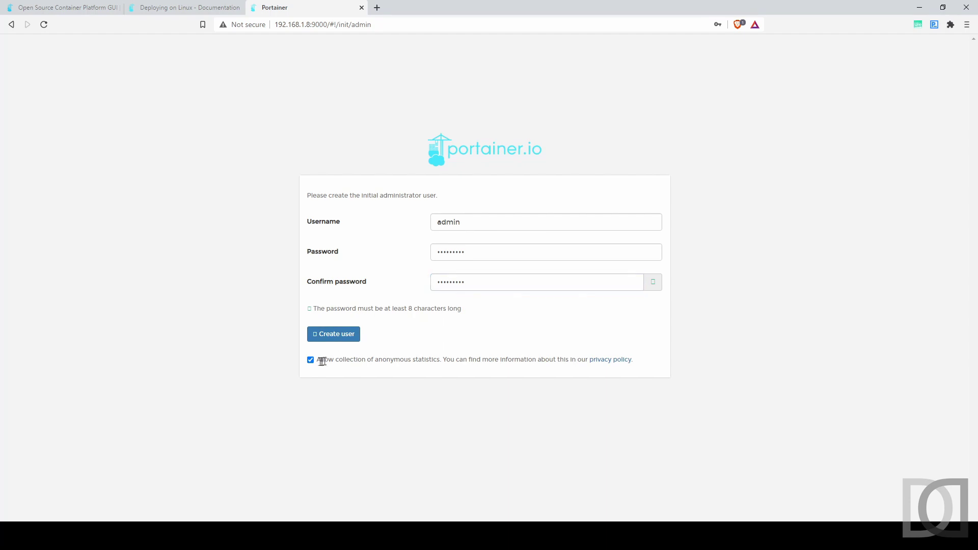
left_click(310, 360)
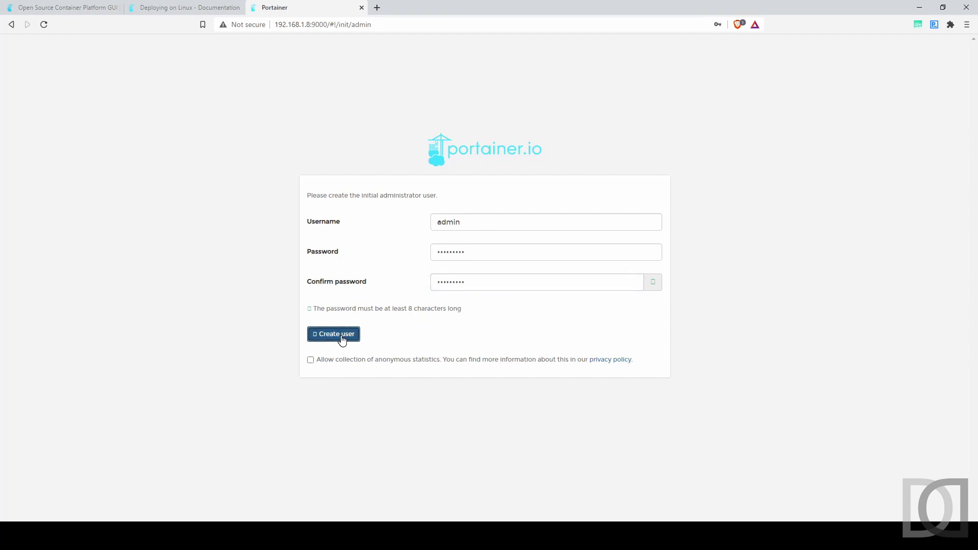
left_click(341, 336)
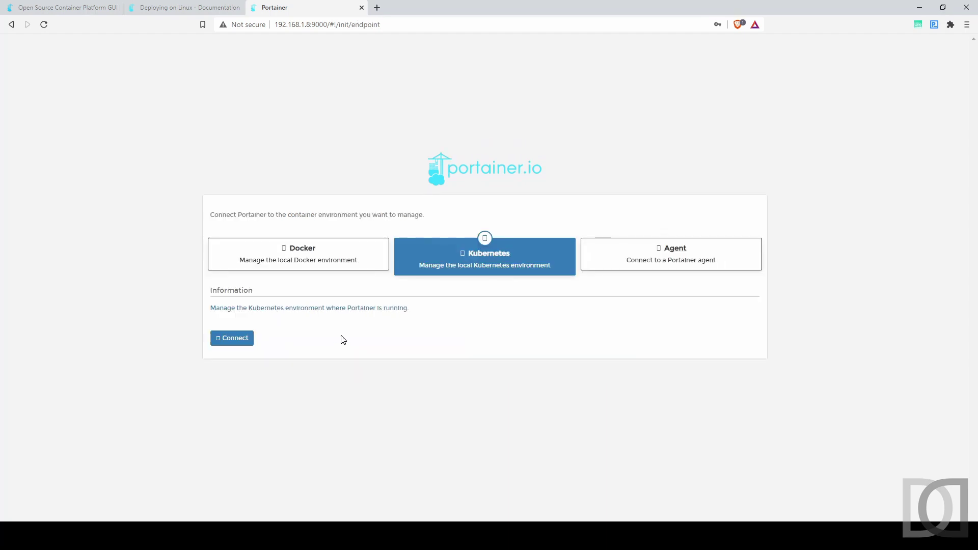
Step: Connect Portainer to the local Docker environment and reload the home page
left_click(293, 259)
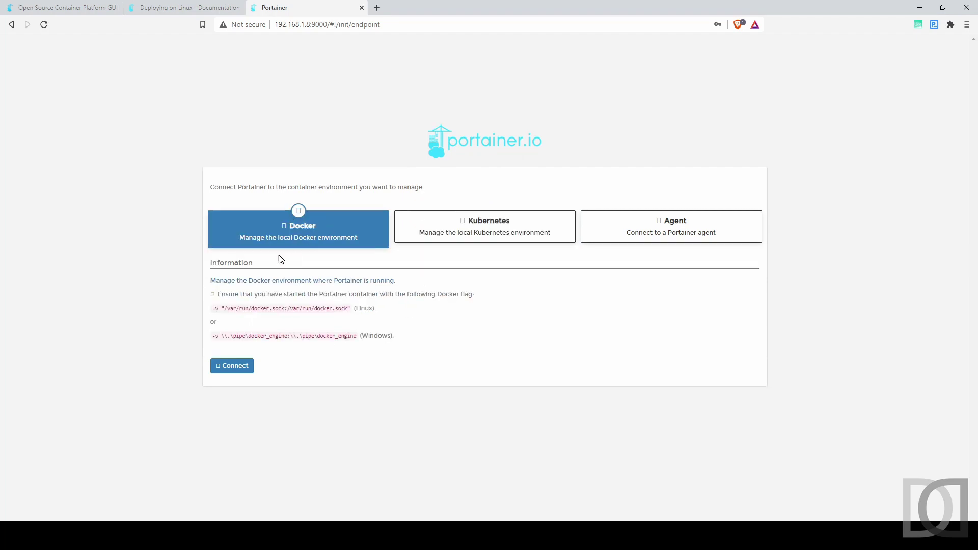
left_click(234, 370)
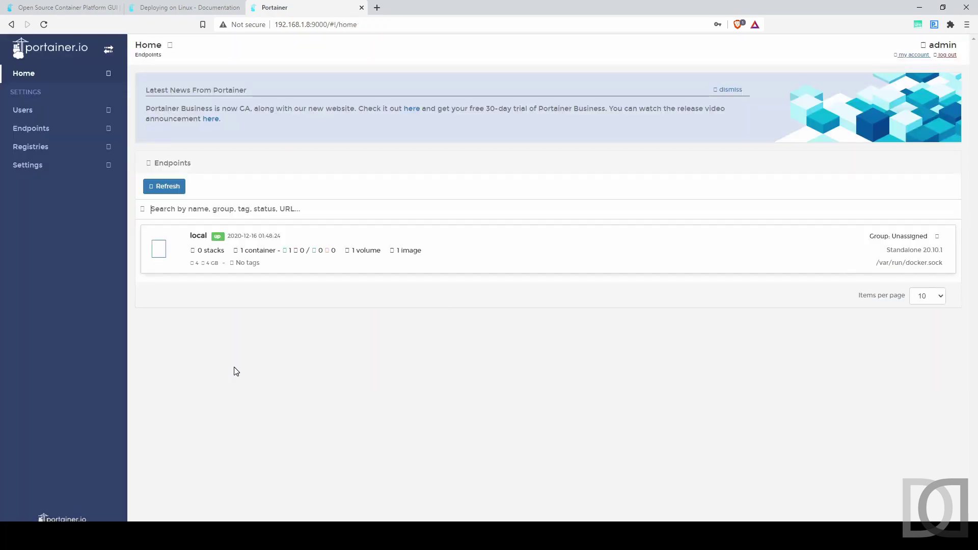
key("F5")
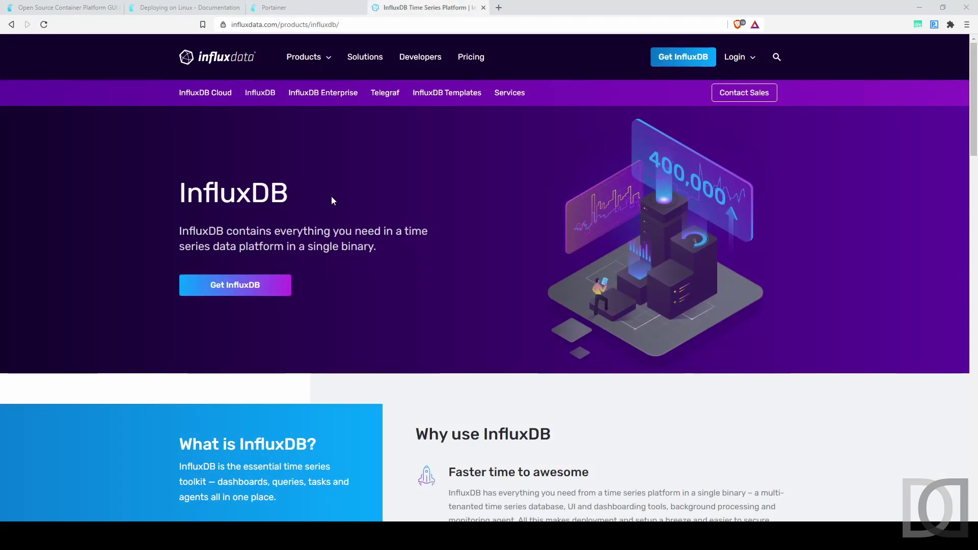
Step: On the InfluxData site, open the open-source InfluxDB v1.8.3 download instructions and select the Docker image name influxdb:1.8
left_click(258, 94)
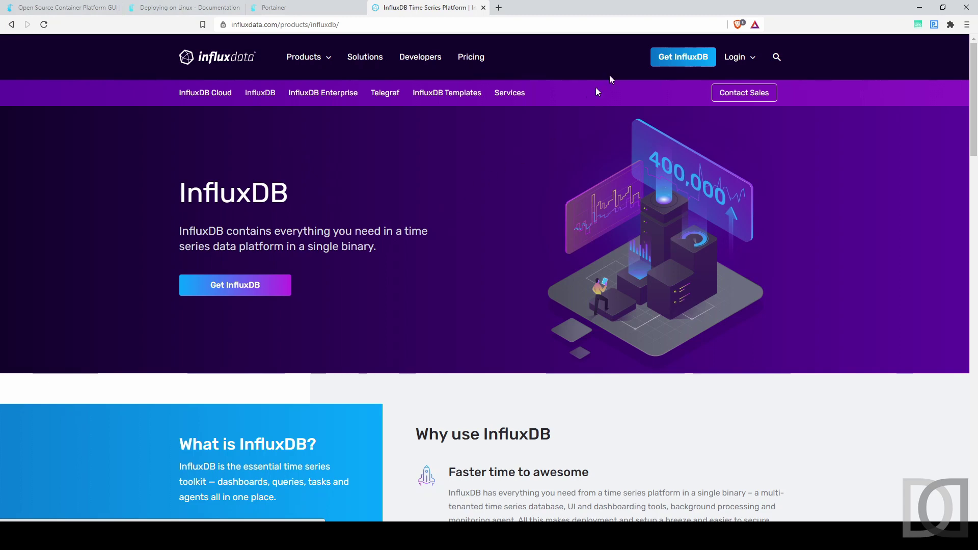
left_click(672, 57)
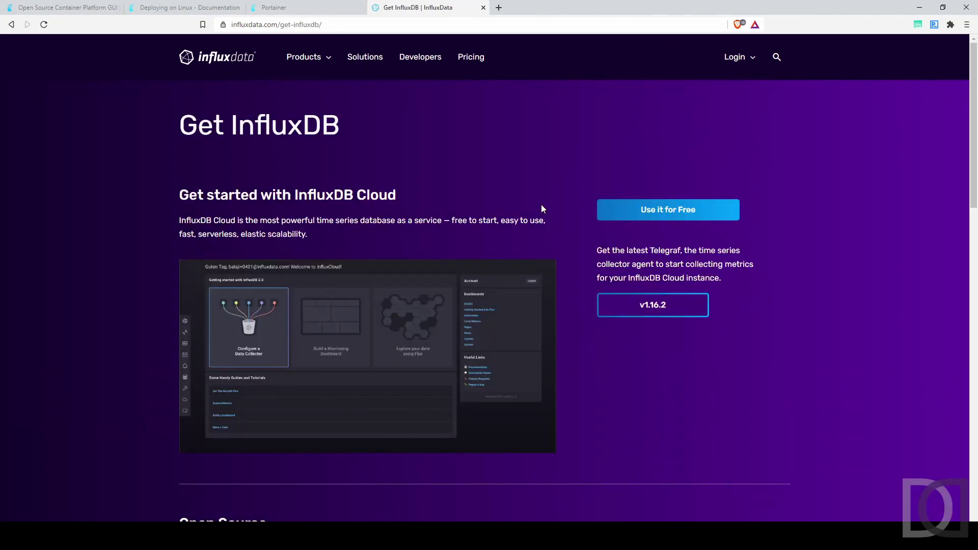
scroll(541, 209, "down", 5)
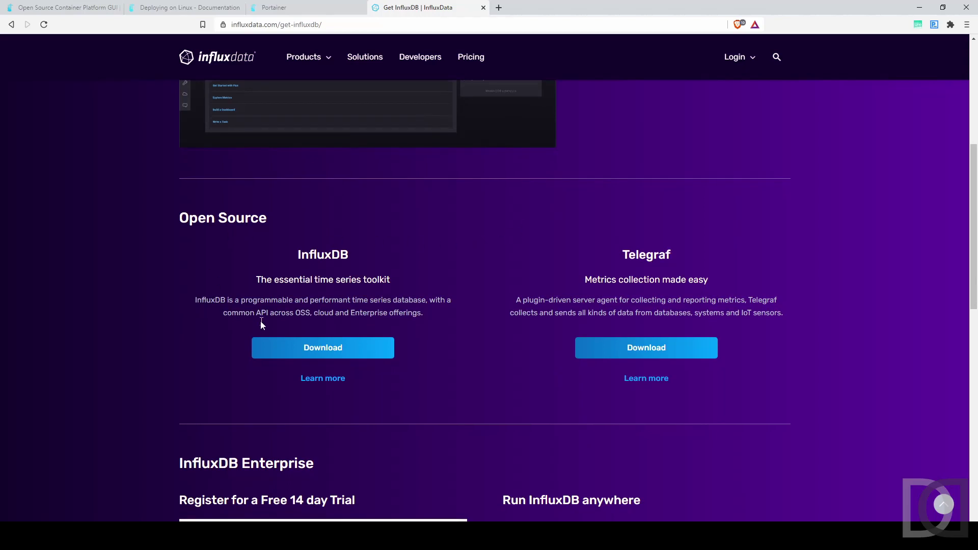
left_click(328, 348)
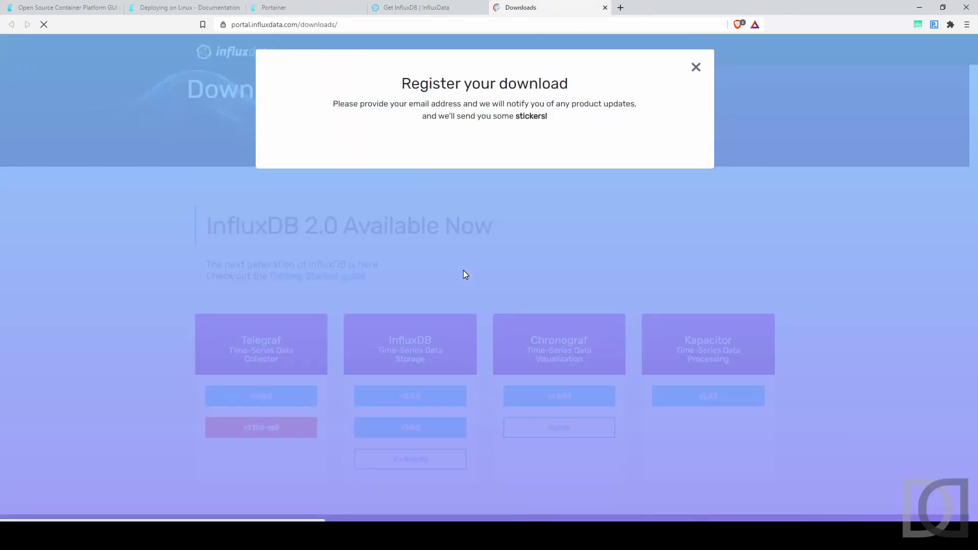
left_click(696, 63)
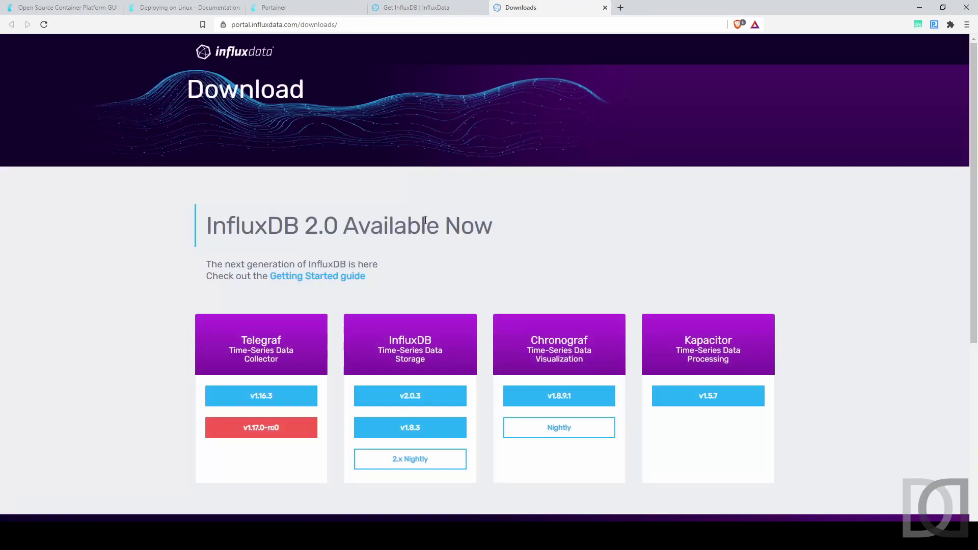
scroll(424, 218, "down", 2)
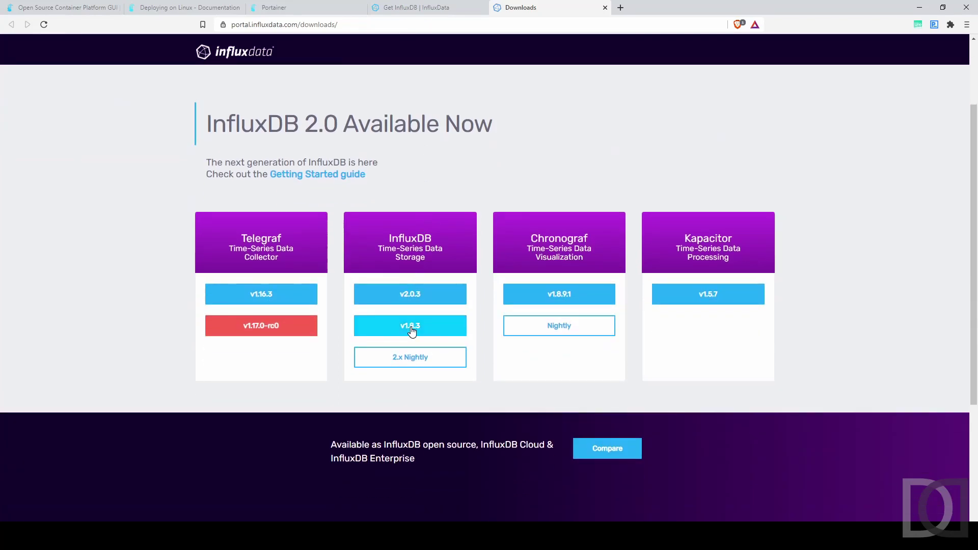
left_click(411, 327)
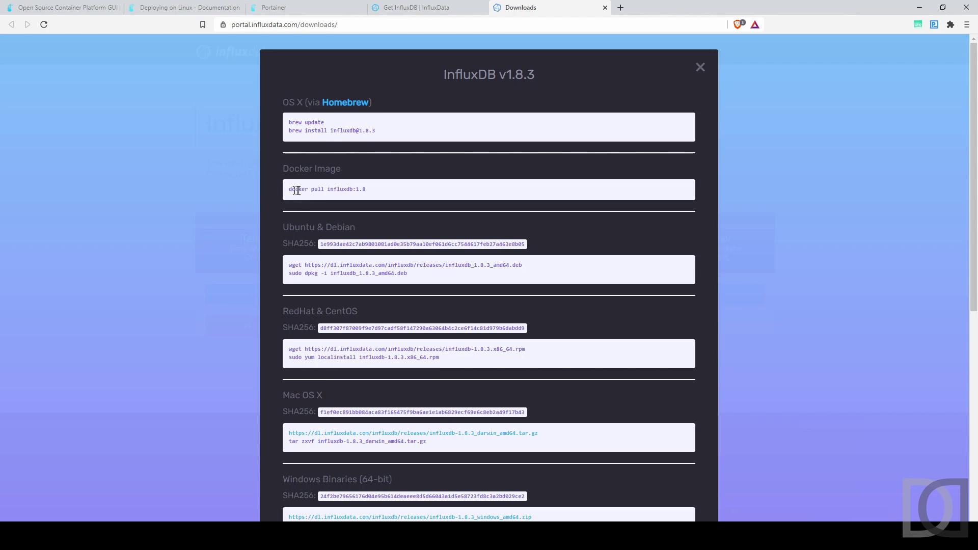
left_click_drag(328, 189, 375, 194)
Step: In Portainer, create a volume named influxdb_data with the local driver and select its mount point path in the volume list
left_click(305, 7)
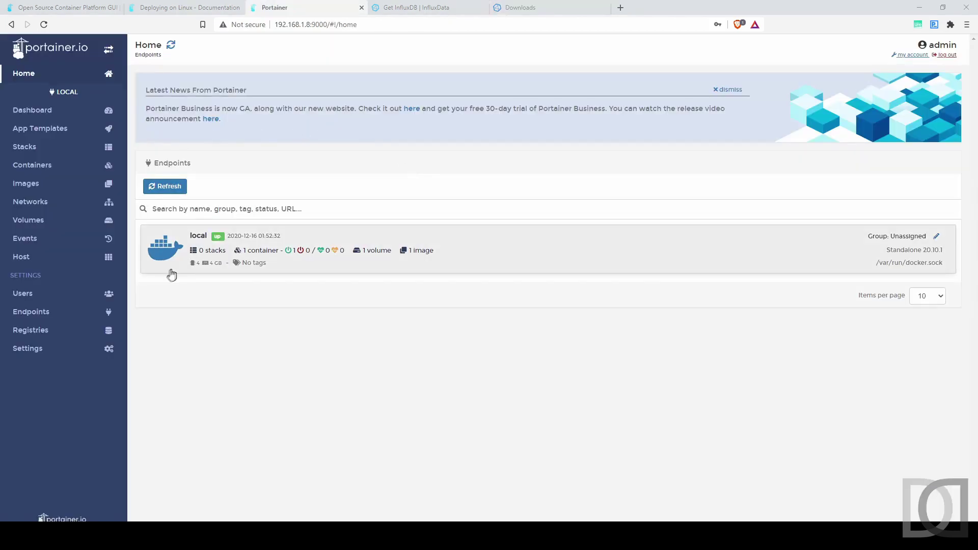
left_click(41, 221)
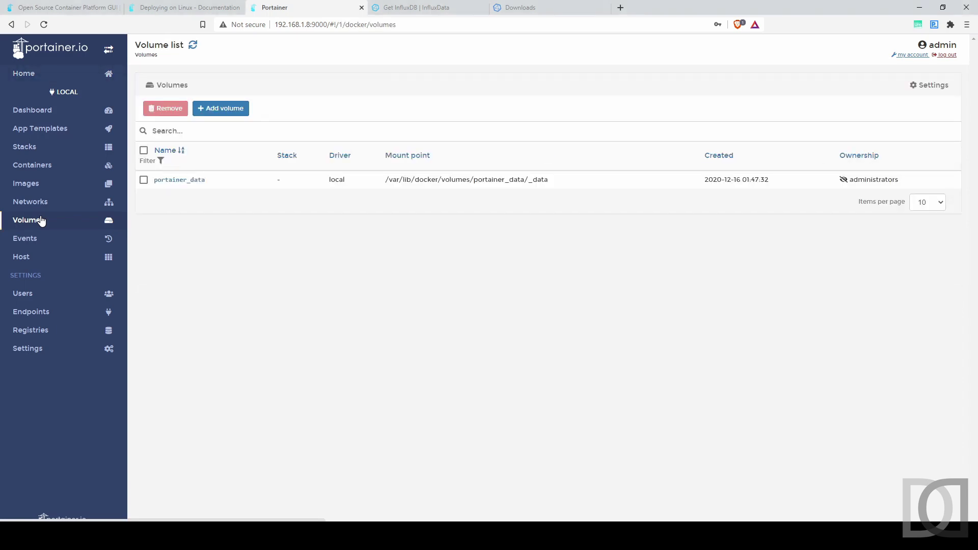
left_click(224, 109)
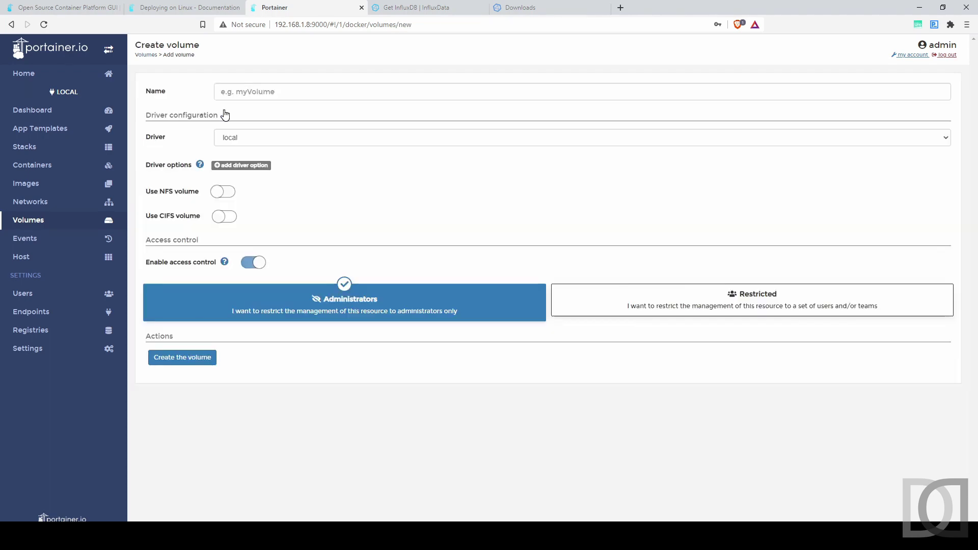
left_click(257, 93)
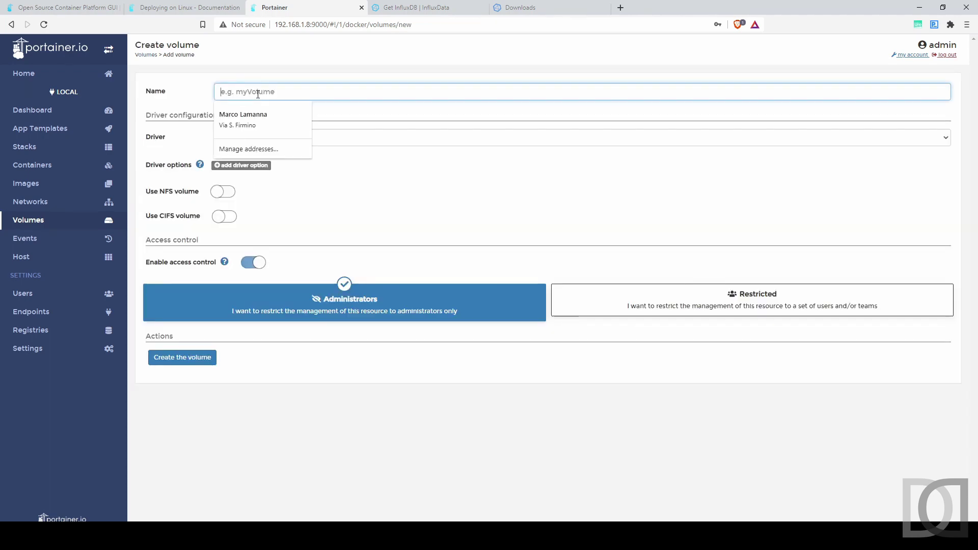
type("influxdb_data")
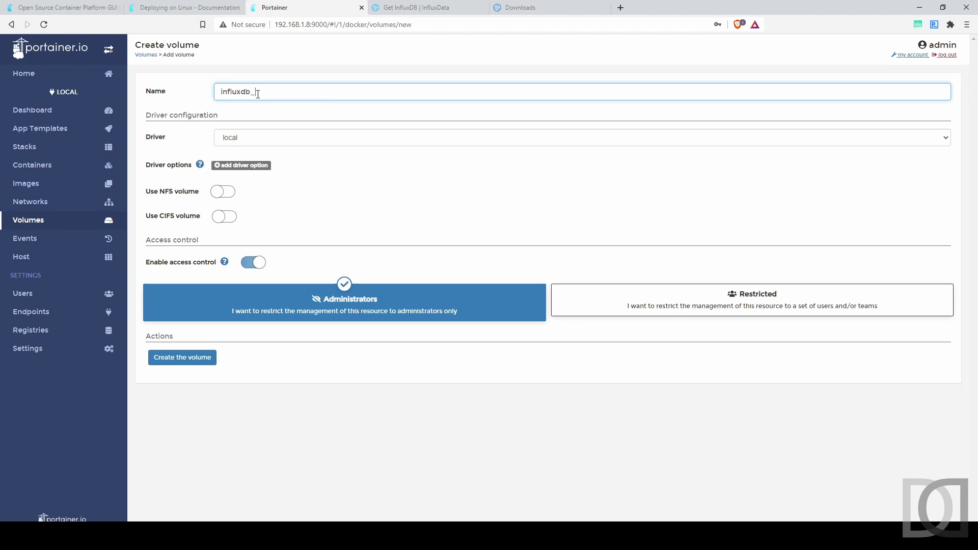
left_click(195, 361)
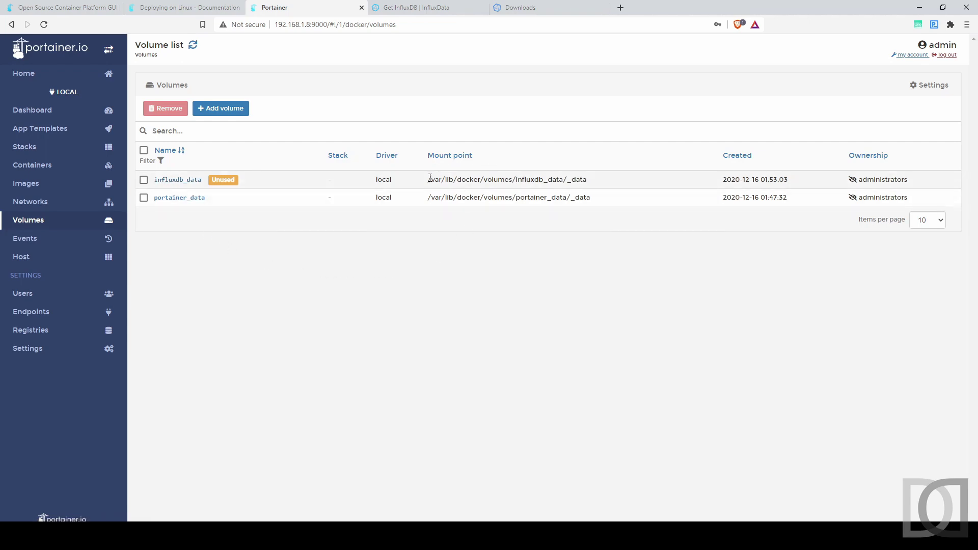
left_click_drag(430, 178, 585, 189)
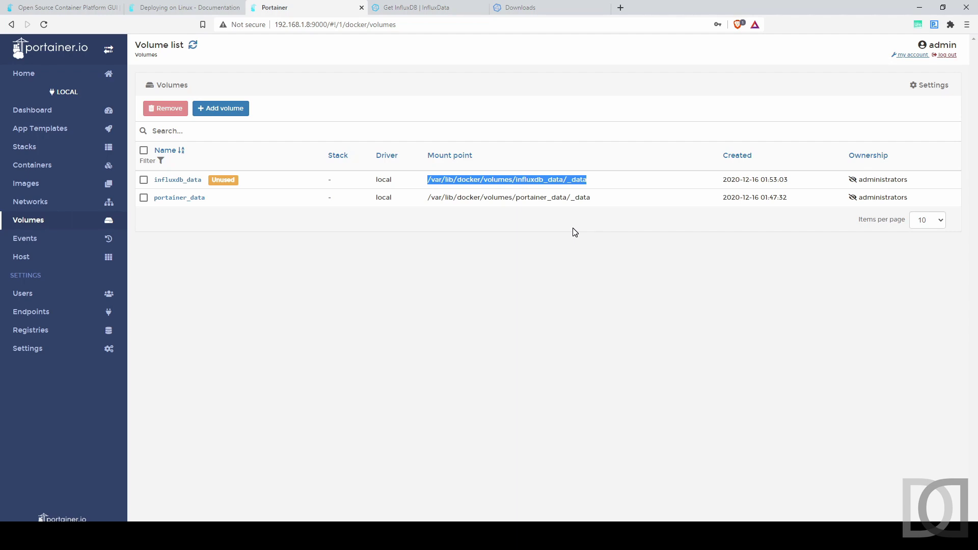
Step: Start a new container named InfluxDB that uses the DockerHub image influxdb:1.8
left_click(40, 167)
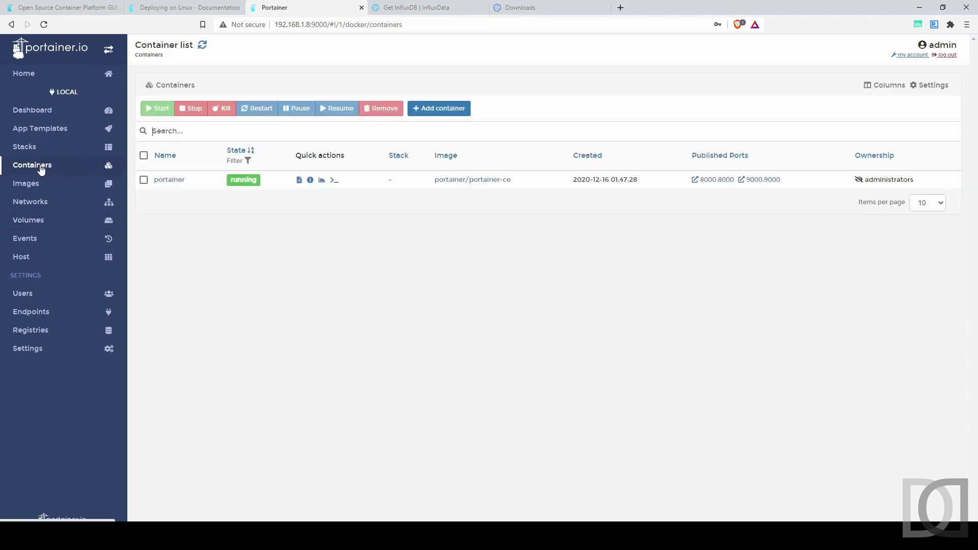
left_click(438, 109)
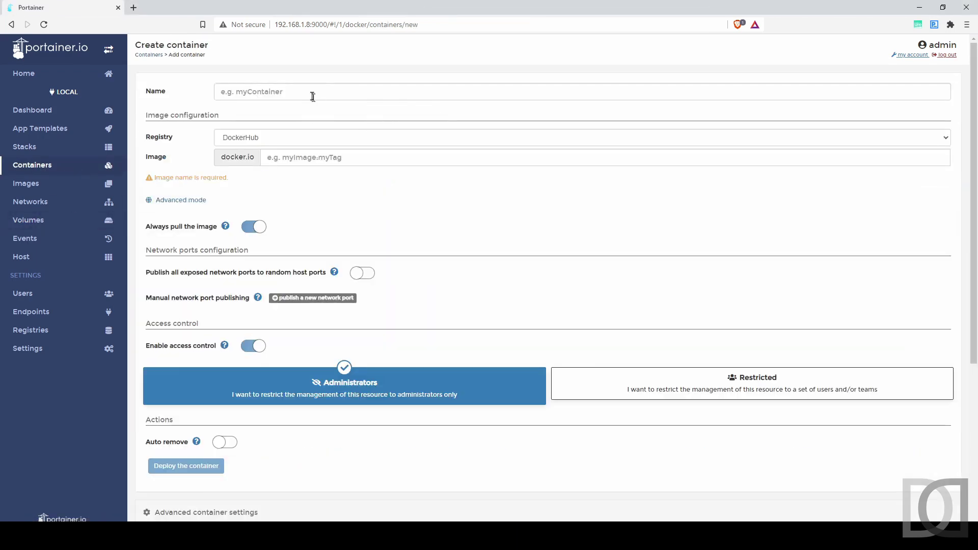
left_click(311, 93)
type("InfluxDB")
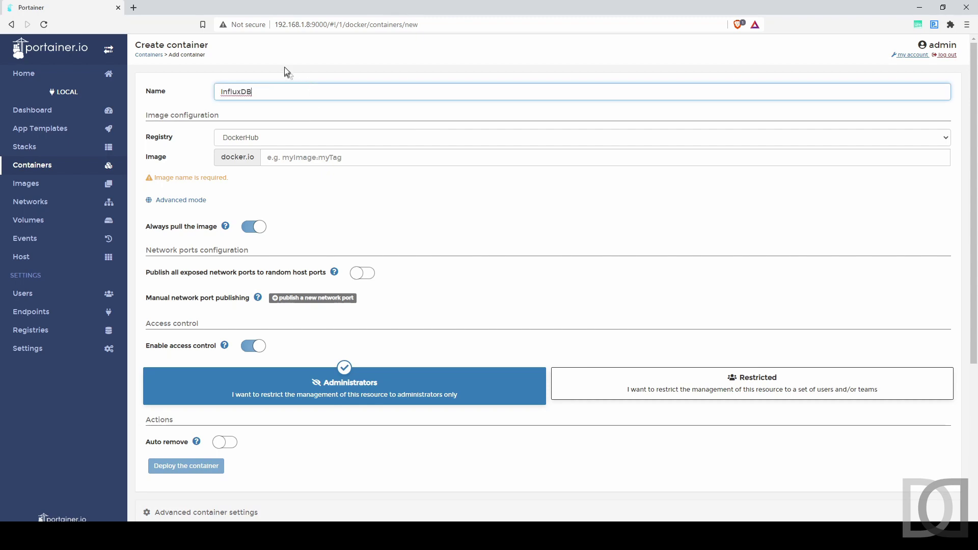
left_click(289, 159)
type("14_influxdb")
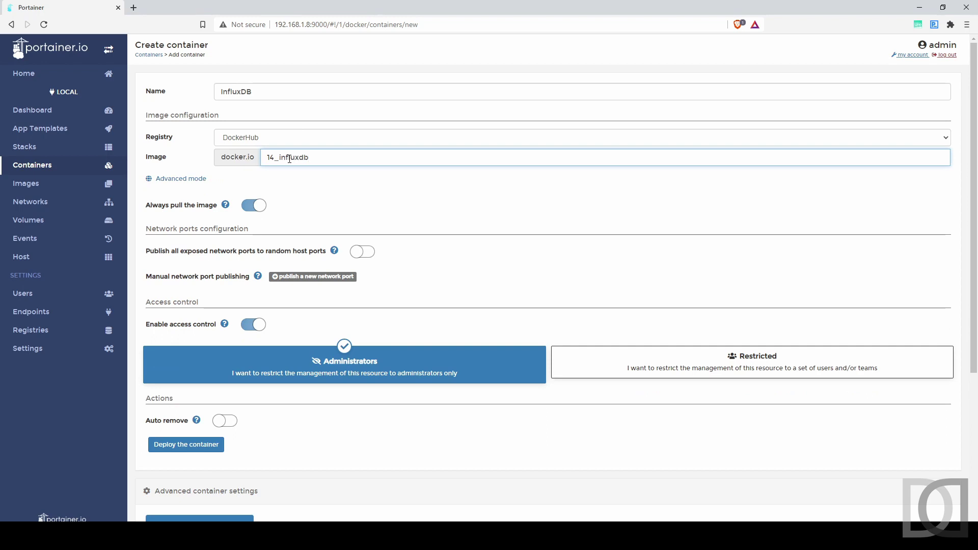
key("ctrl+a")
type("influx")
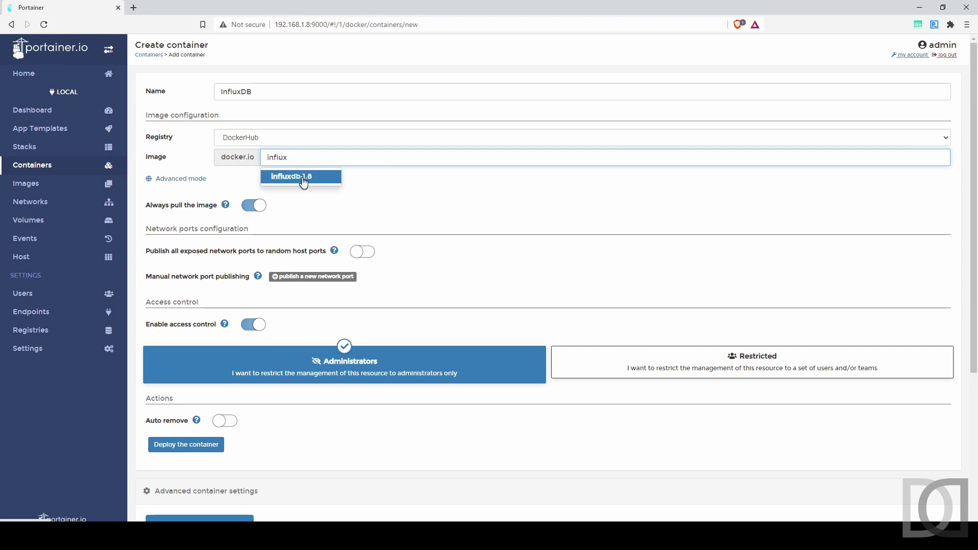
left_click(303, 179)
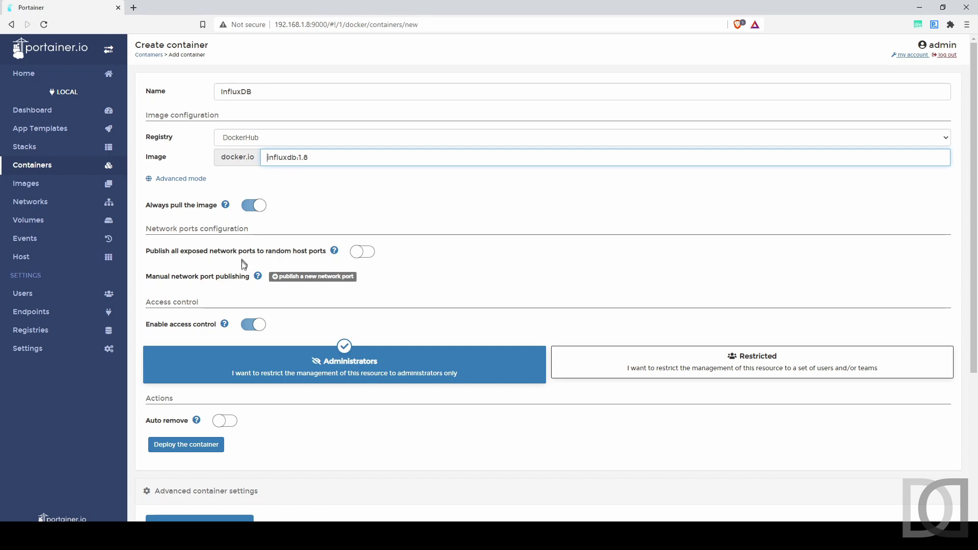
Step: Publish a network port for the container, mapping host port 8086 to container port 8086
left_click(313, 276)
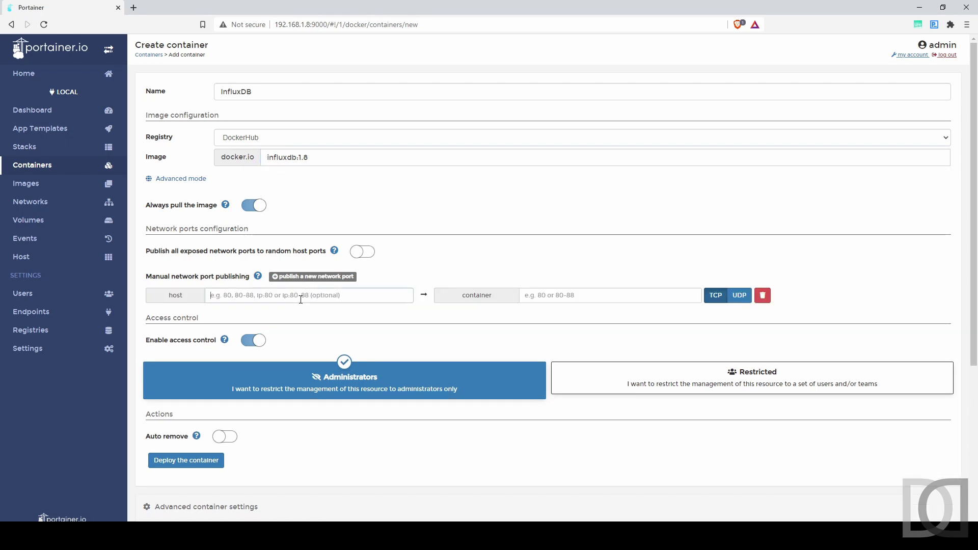
left_click(301, 300)
type("8086")
key("Tab")
type("808")
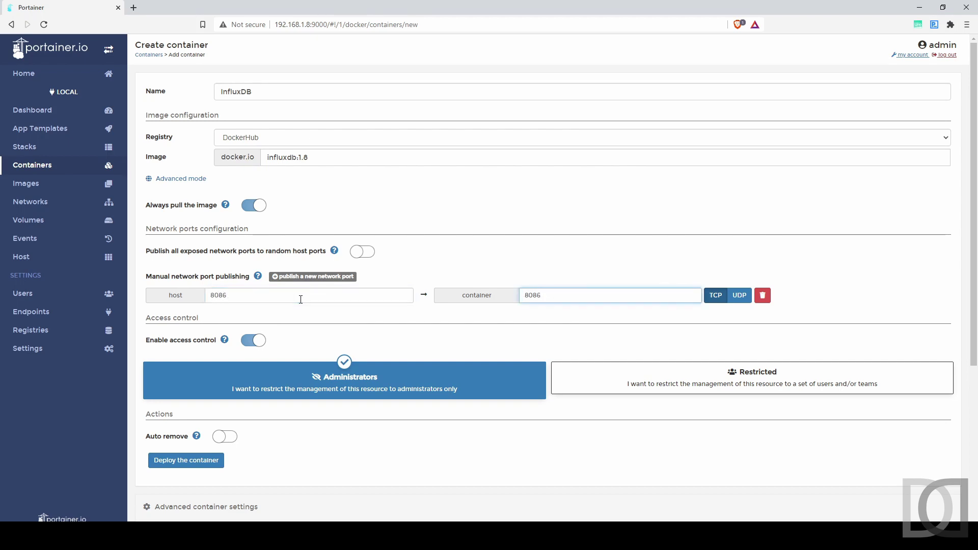
Step: Map the writable influxdb_data volume to the container path /var/lib/influxdb in the new container's settings
scroll(301, 299, "down", 2)
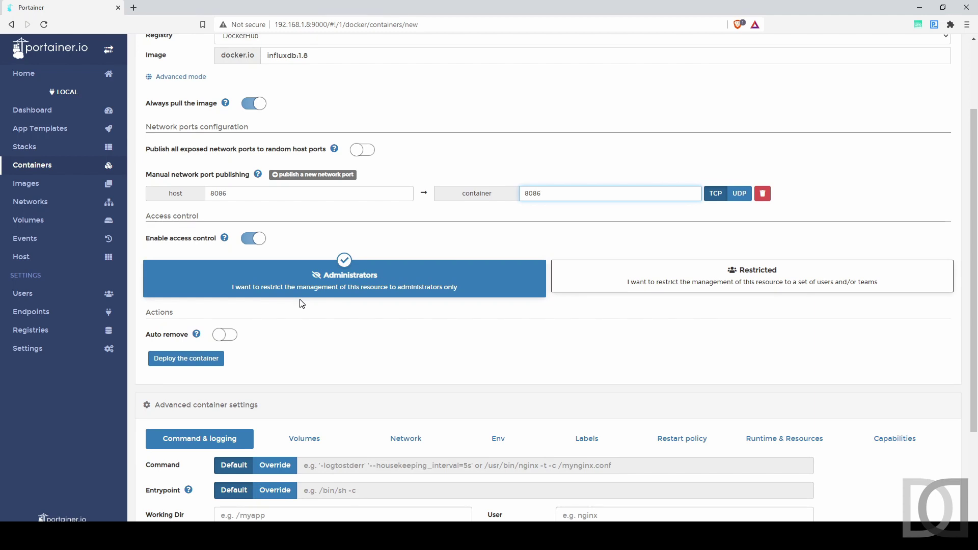
scroll(302, 303, "down", 3)
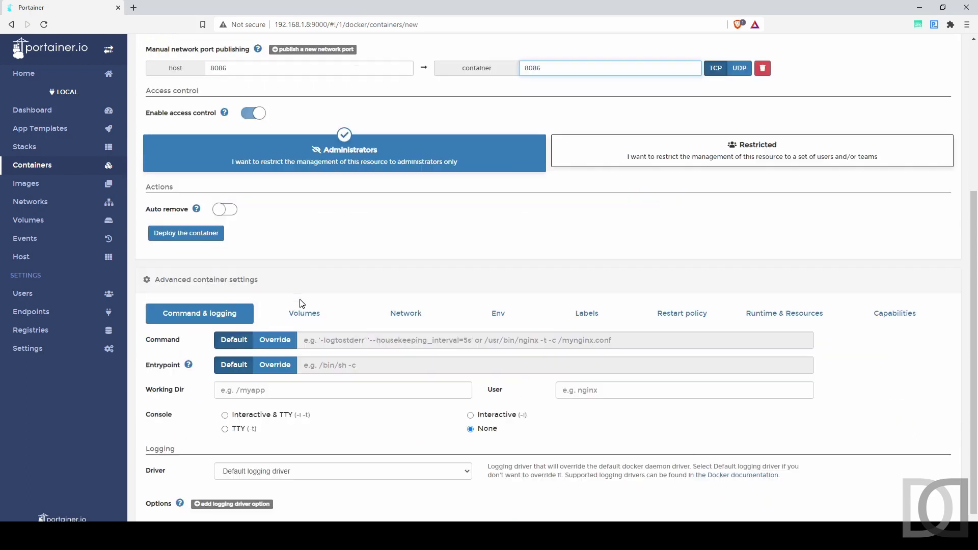
left_click(302, 304)
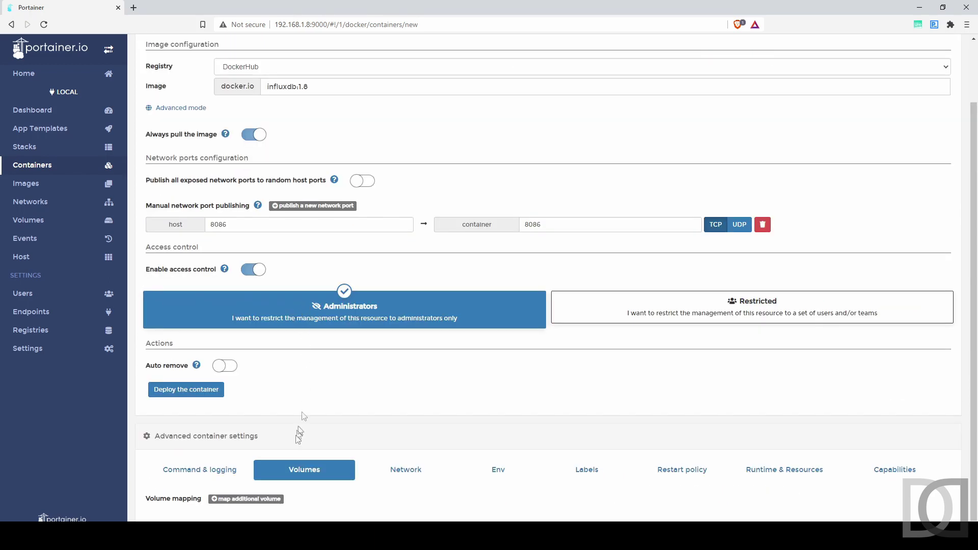
left_click(272, 499)
scroll(273, 508, "down", 1)
left_click(305, 497)
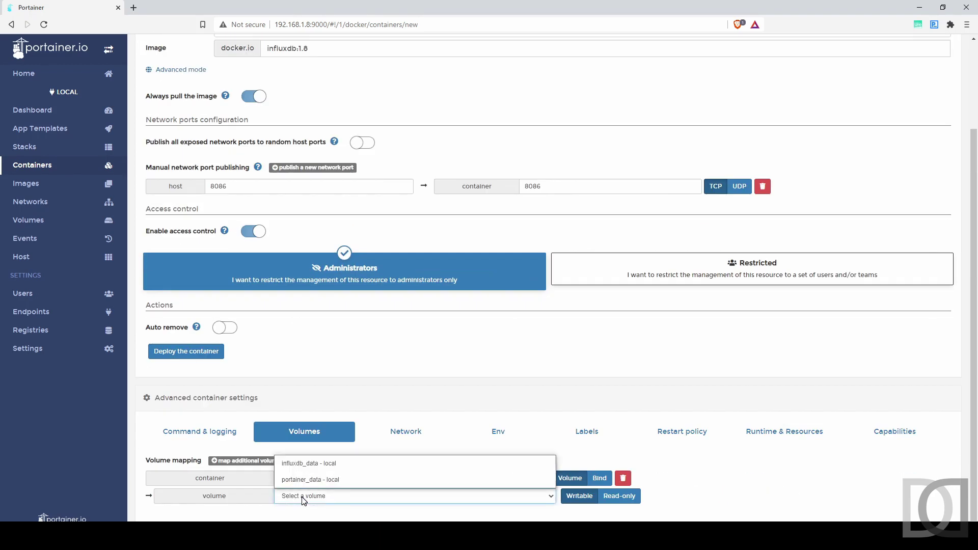
left_click(317, 464)
left_click(319, 478)
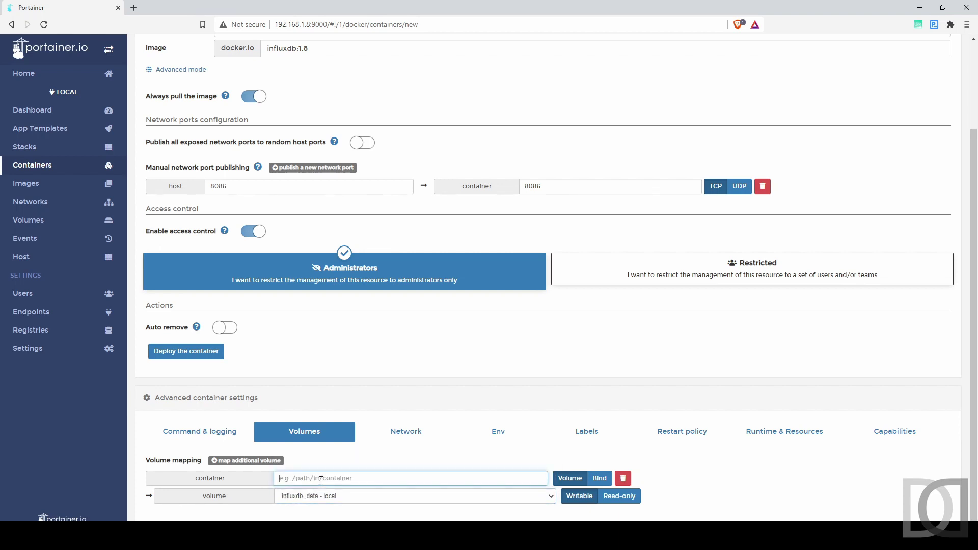
type("/var/lib/")
type("influxdb")
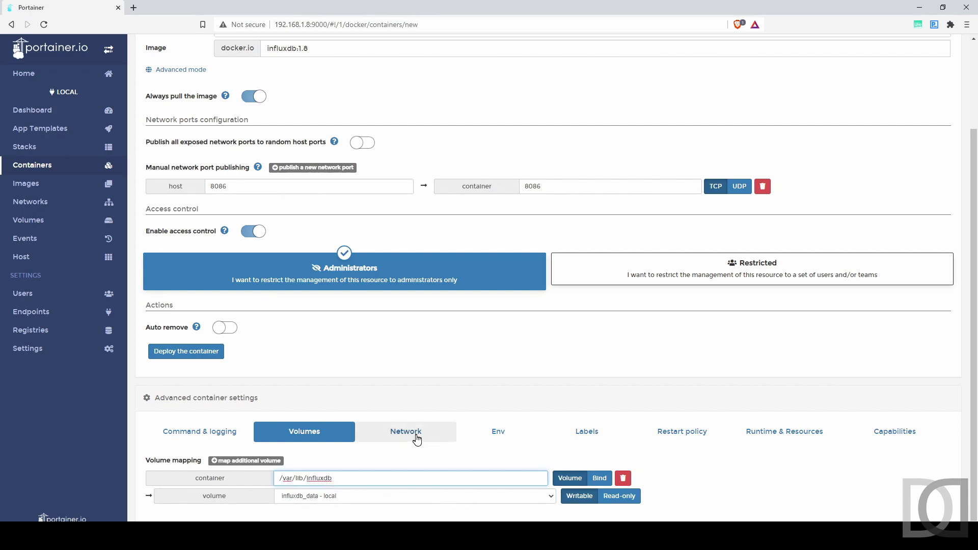
Step: Set the container's restart policy to Always and deploy the container
left_click(709, 434)
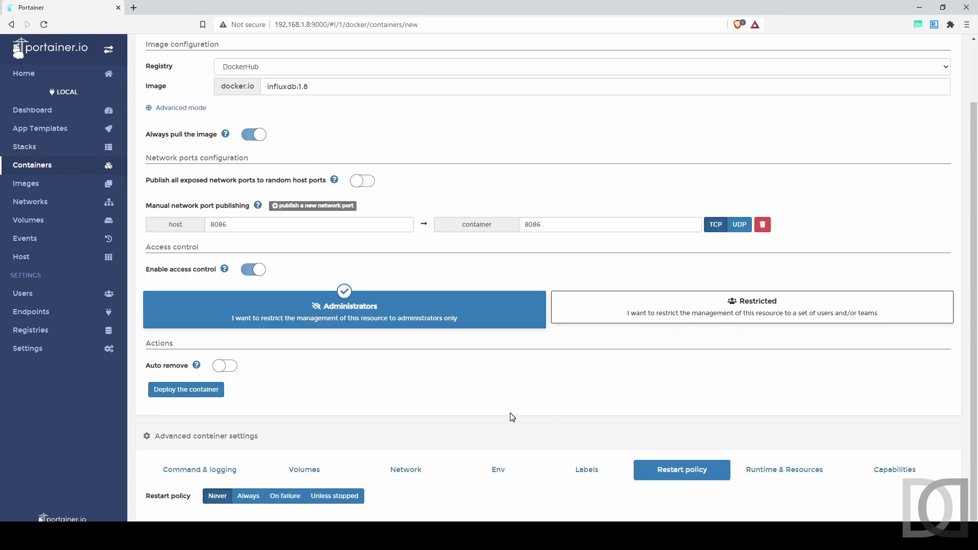
left_click(252, 498)
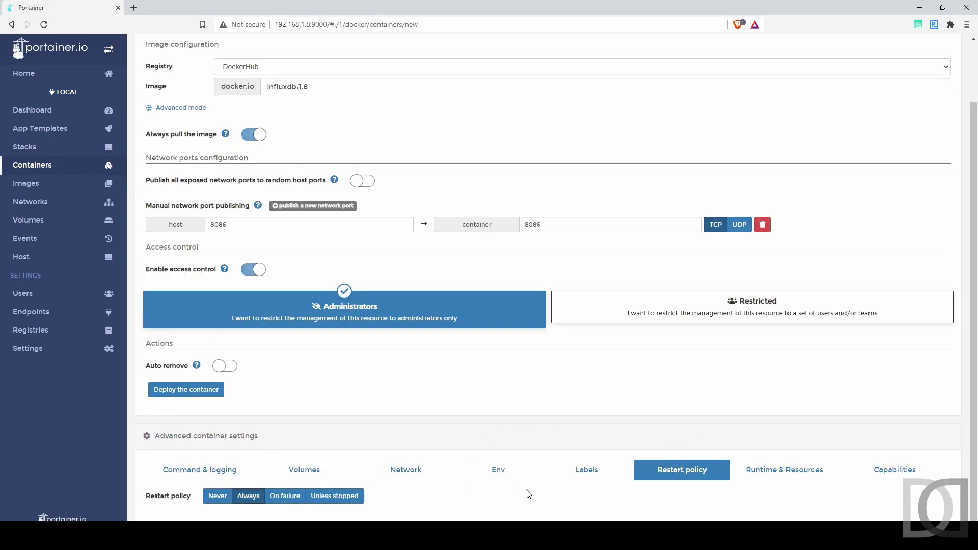
left_click(187, 391)
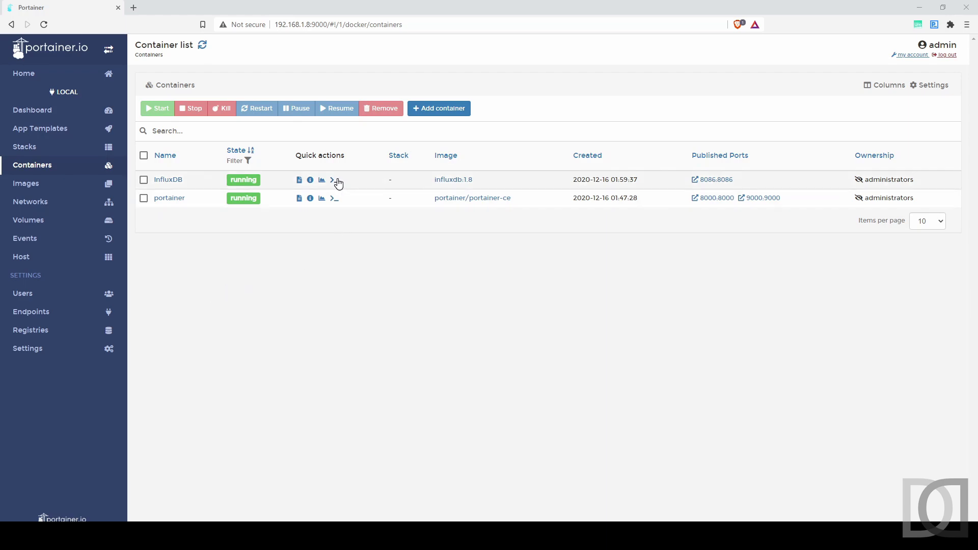
Step: Connect to the InfluxDB container's console with /bin/bash and change to the directory /var/lib/influxdb/
left_click(333, 182)
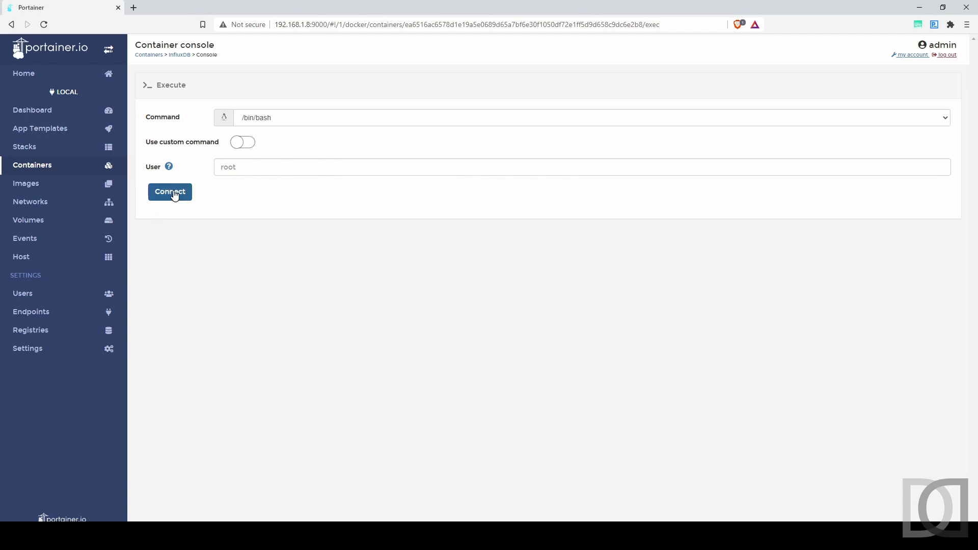
left_click(174, 193)
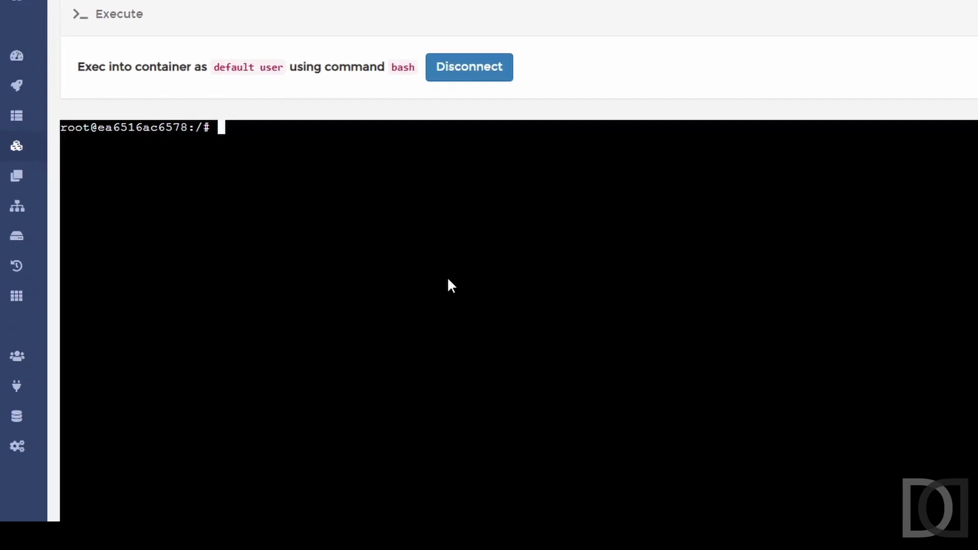
type("cd /")
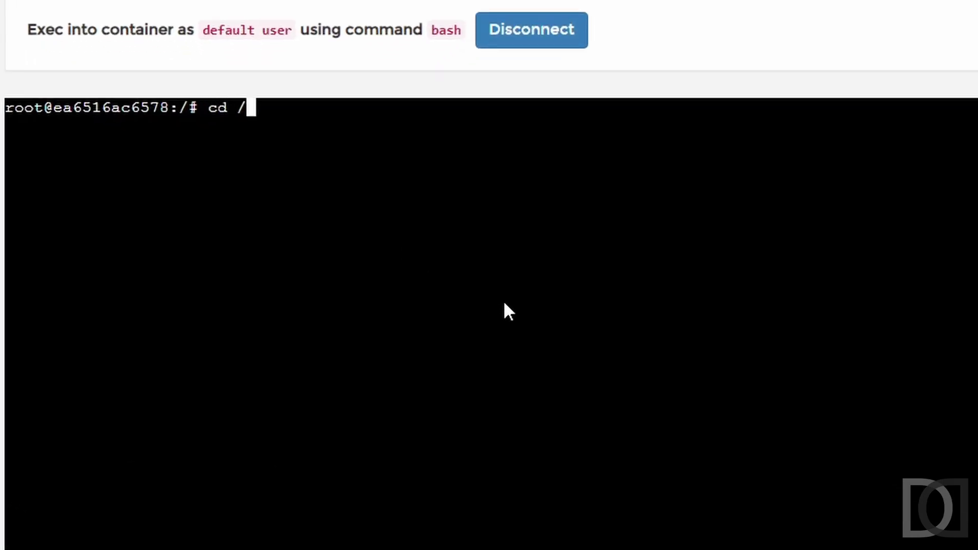
type("var/lib/inf")
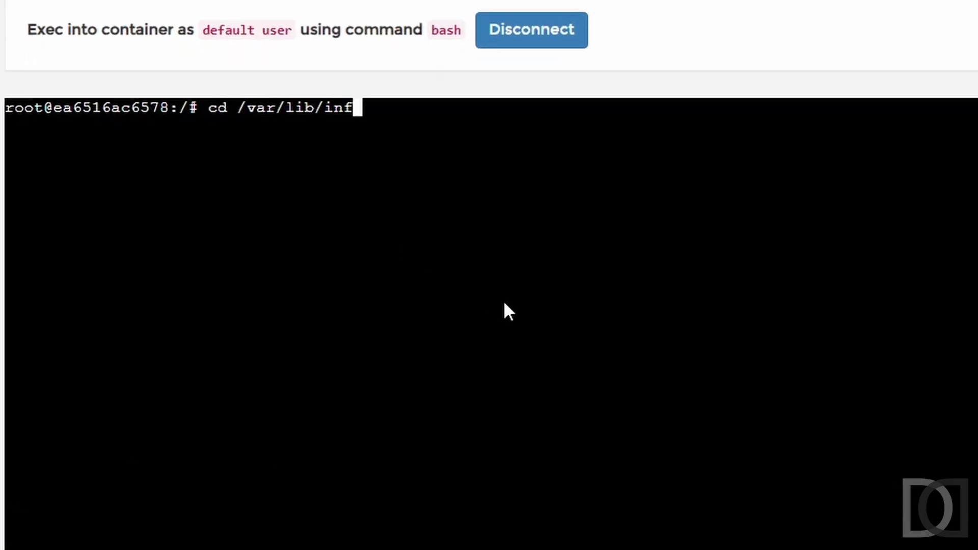
key("Tab")
key("Return")
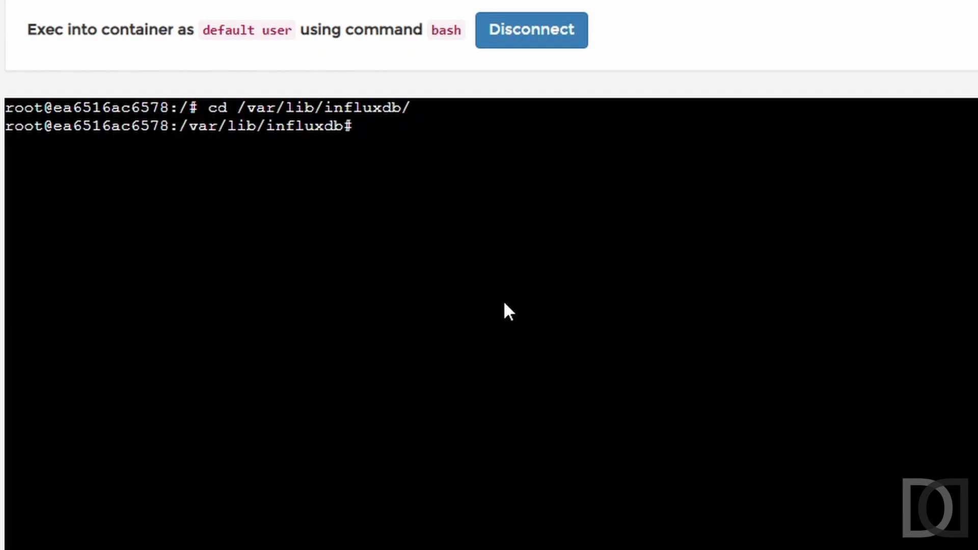
Step: List the contents of the container's /var/lib/influxdb directory with ls
type("ll")
key("Return")
type("ls")
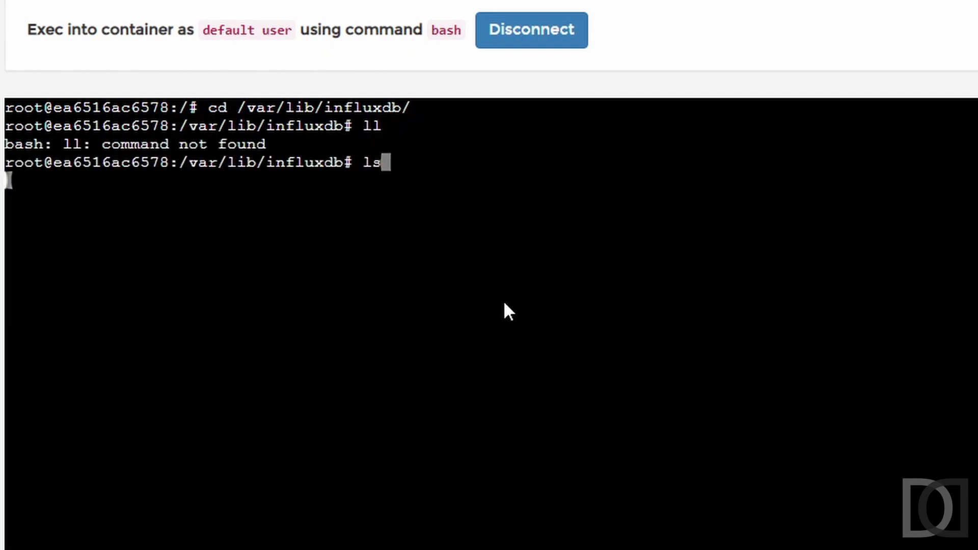
key("Return")
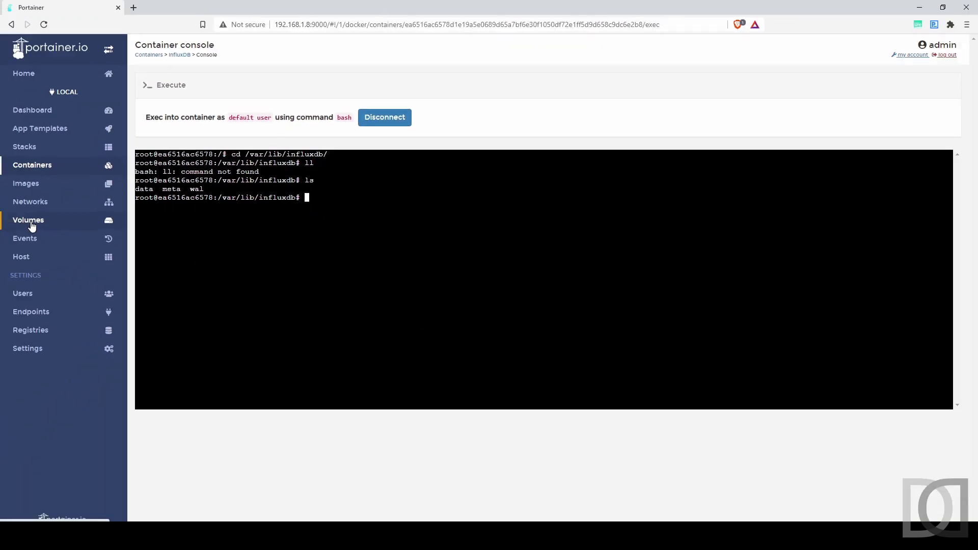
Step: Copy the mount point path of the influxdb_data volume from the volume list
left_click(31, 224)
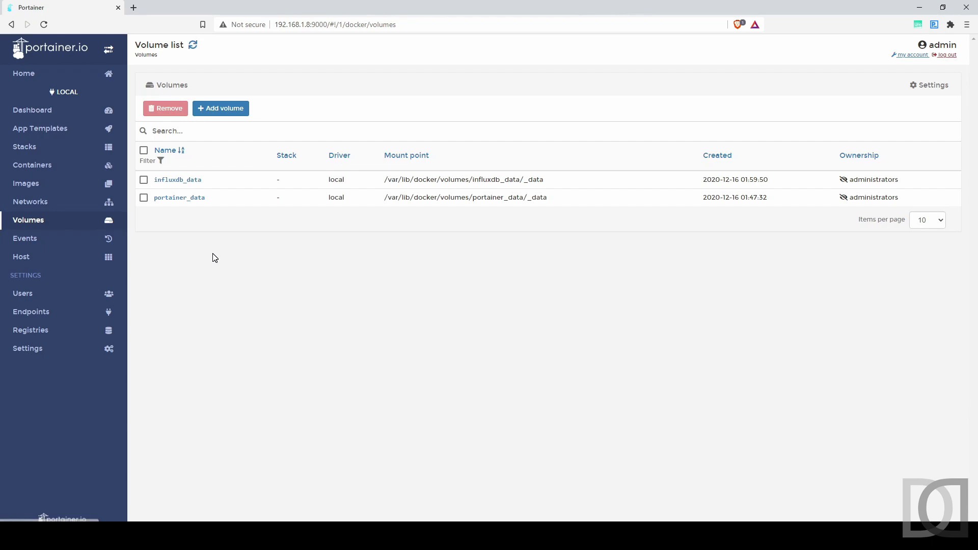
triple_click(459, 182)
key("ctrl+c")
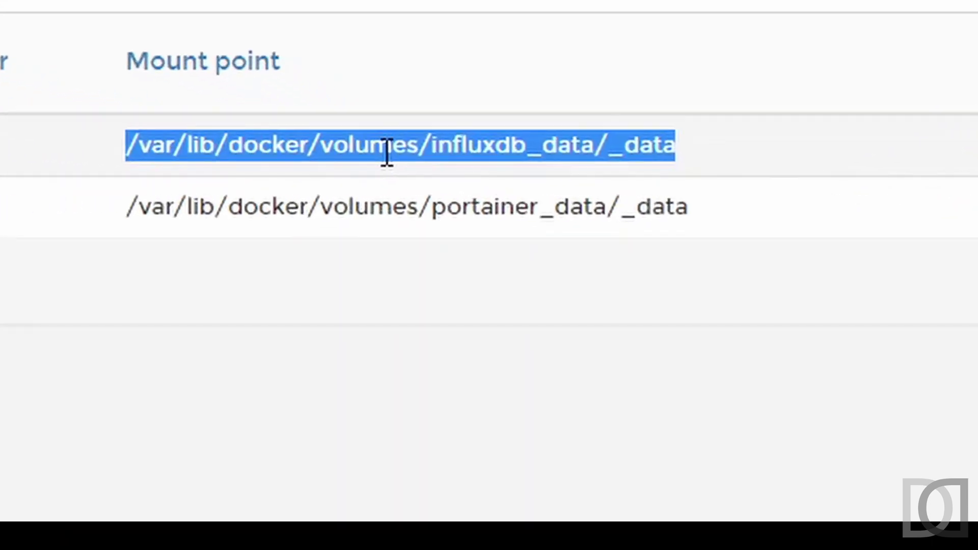
Step: Switch to the Raspberry Pi's PuTTY terminal and try to change to /var/lib/docker/volumes/influxdb_data/_data
key("alt+Tab")
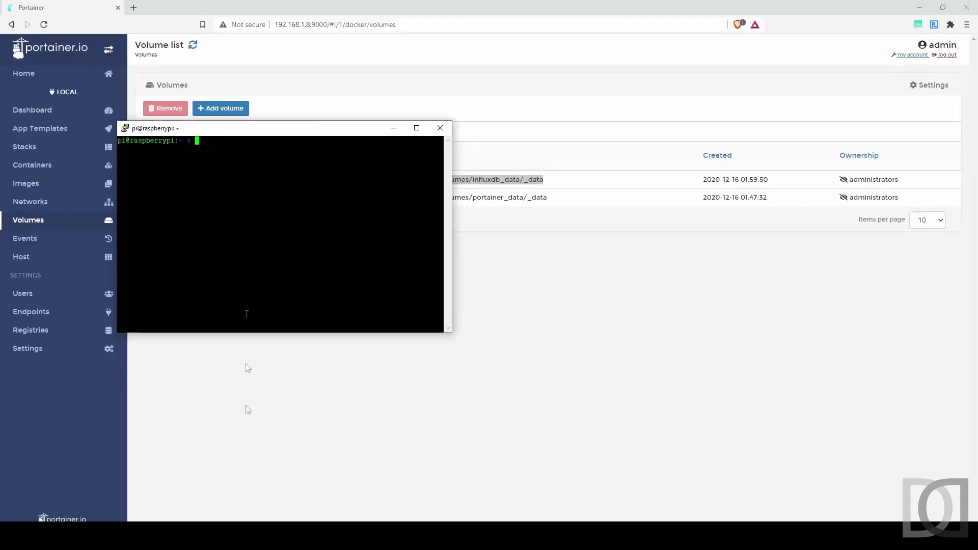
left_click_drag(259, 131, 326, 197)
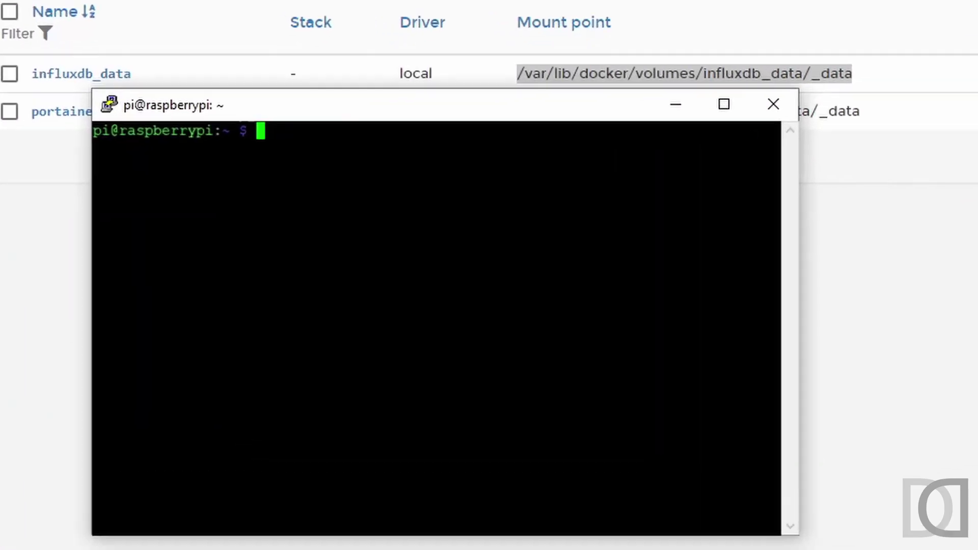
type("cd")
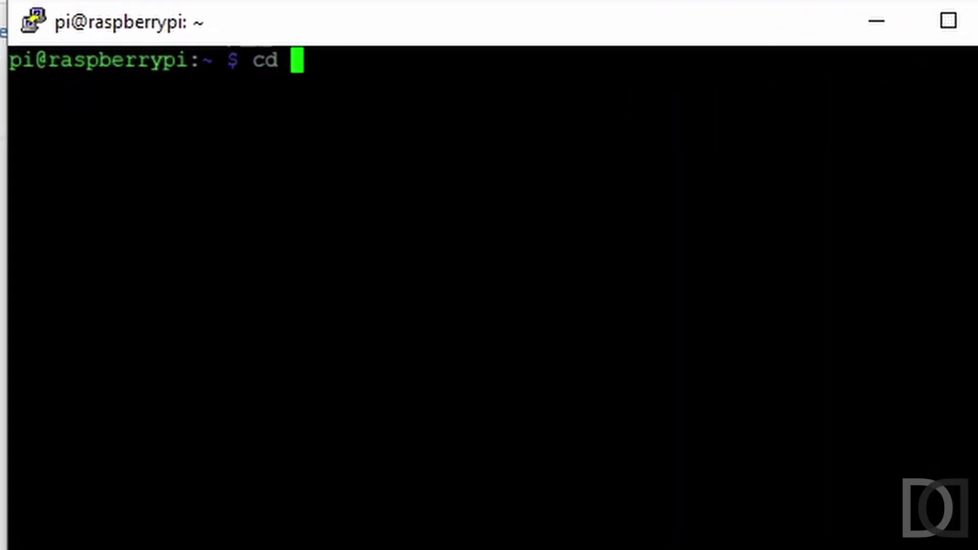
key("shift+Insert")
key("Return")
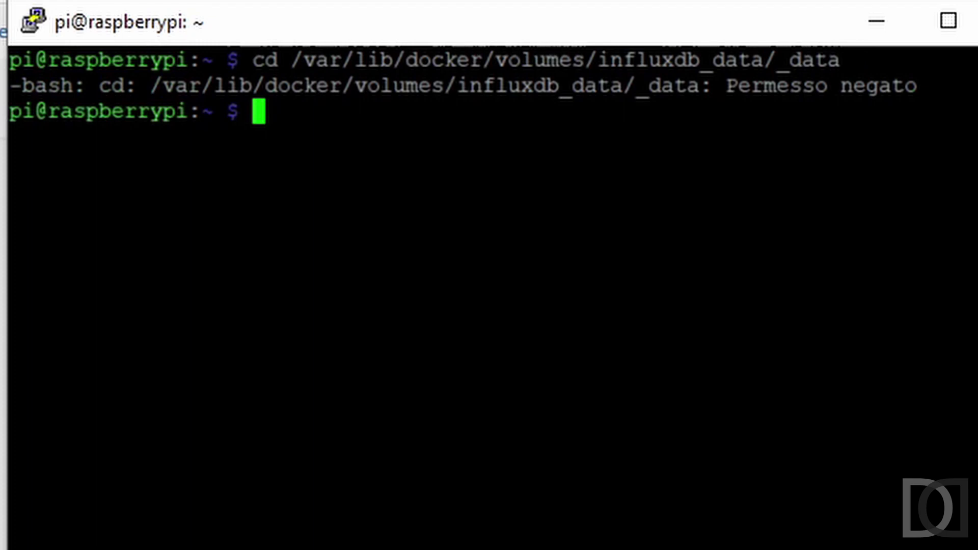
Step: List the contents of /var/lib/docker/volumes/influxdb_data/_data on the Raspberry Pi using sudo ls
key("Up")
key("Home")
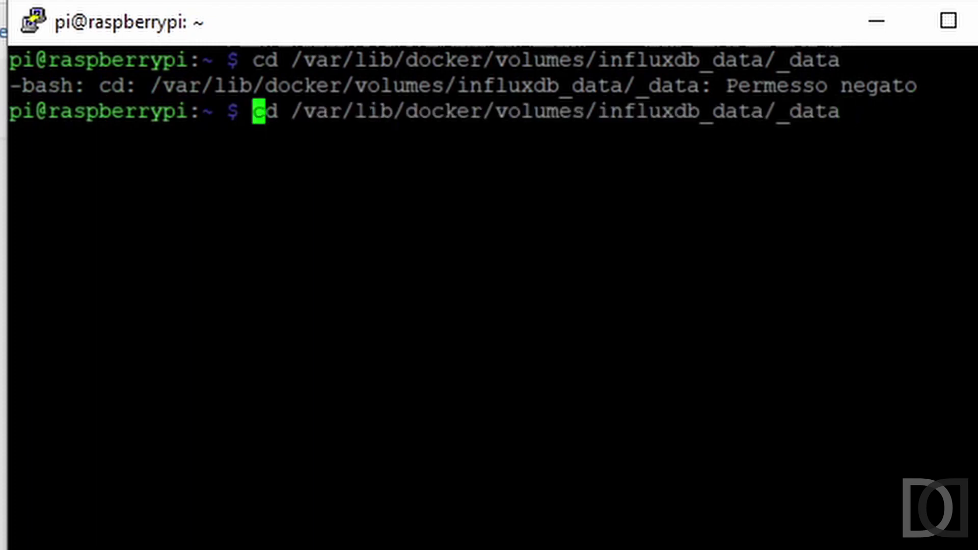
key("Delete")
key("Delete")
key("Delete")
type("sudo ")
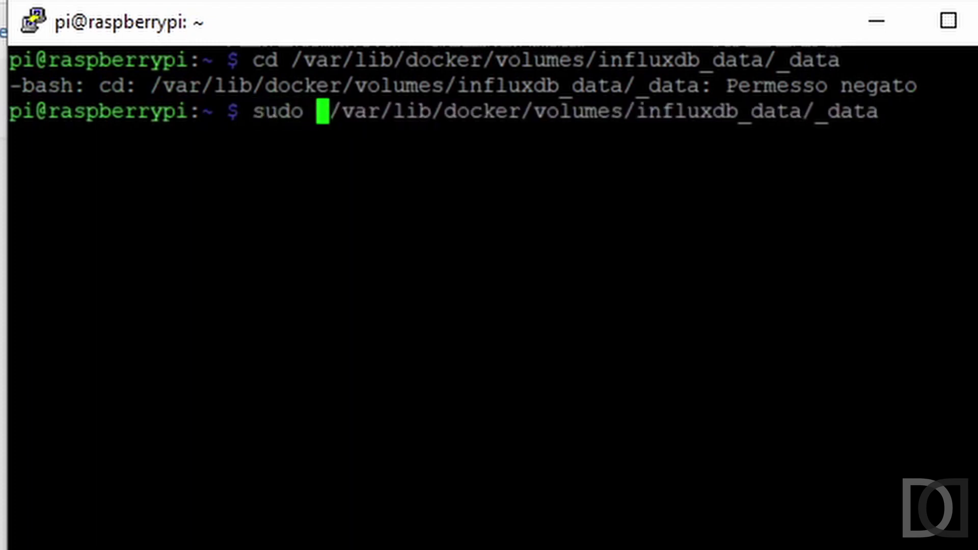
type("ls")
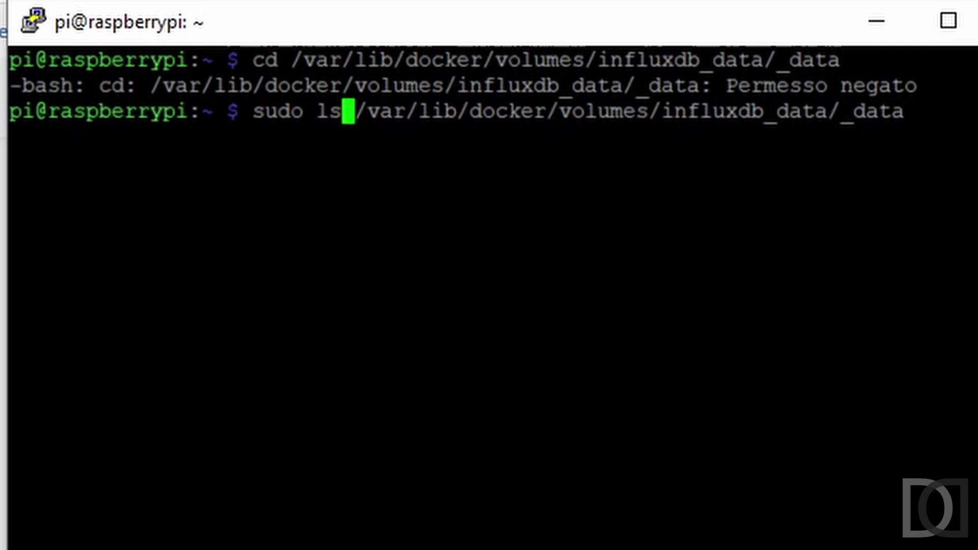
key("Return")
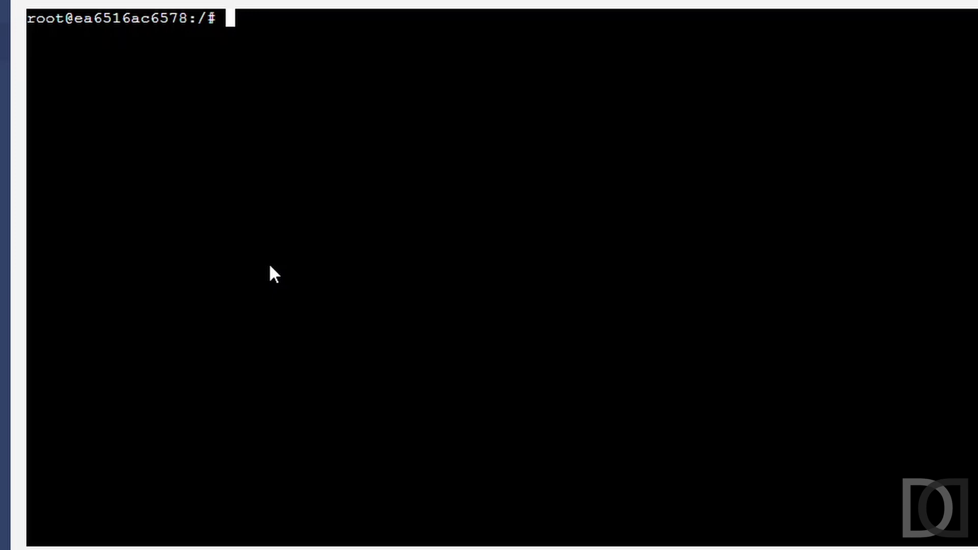
Step: Start the influx shell in the InfluxDB container's console and create a database named test
type("influx")
key("Return")
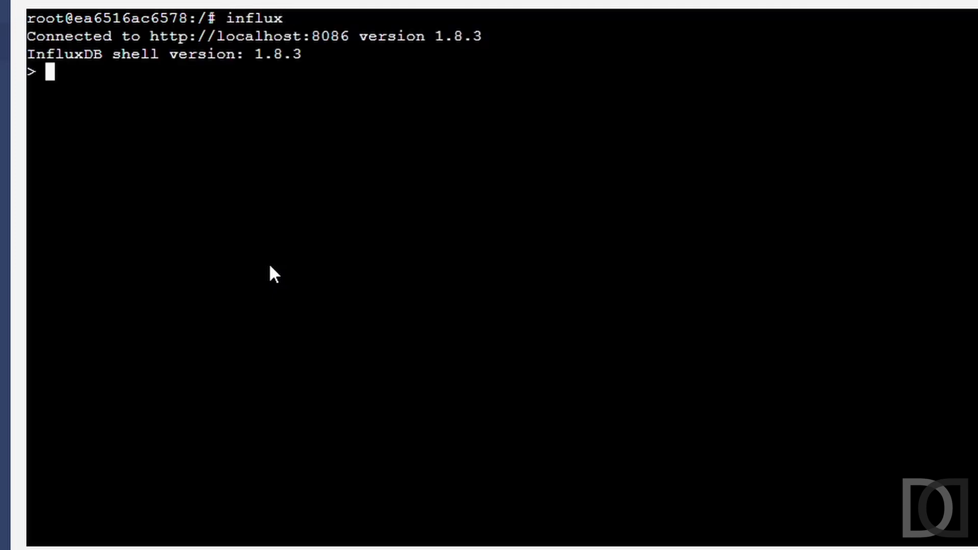
type("create d")
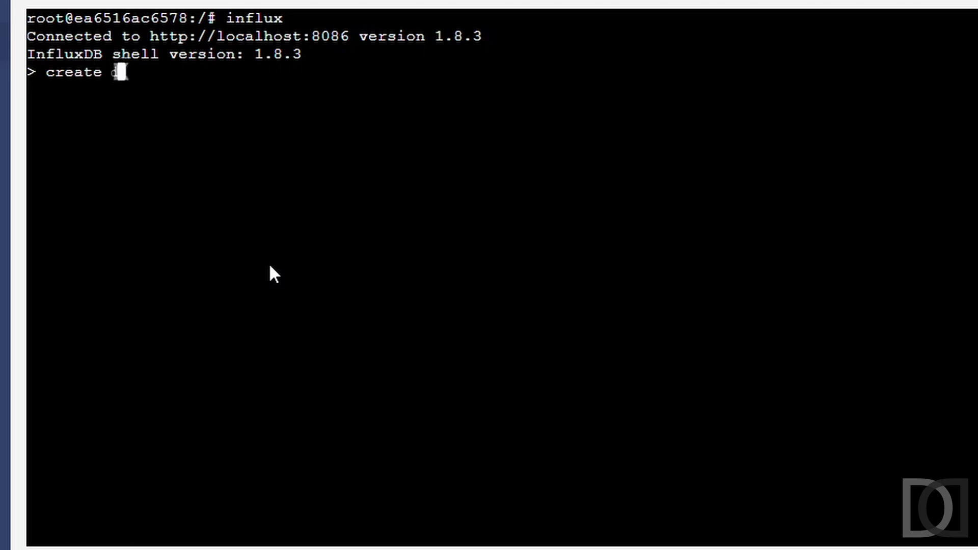
type("atabase test")
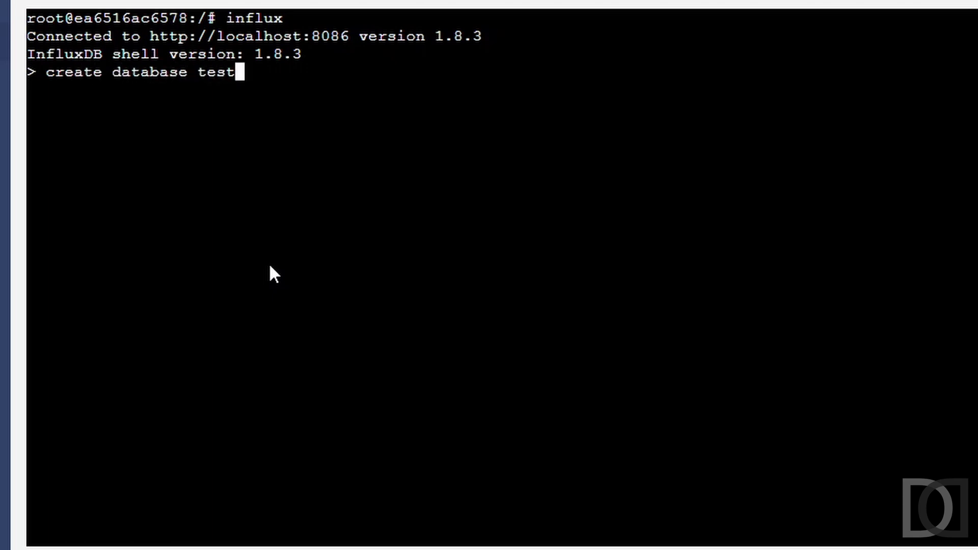
key("Return")
Step: List the existing databases from the InfluxDB shell
type("show ")
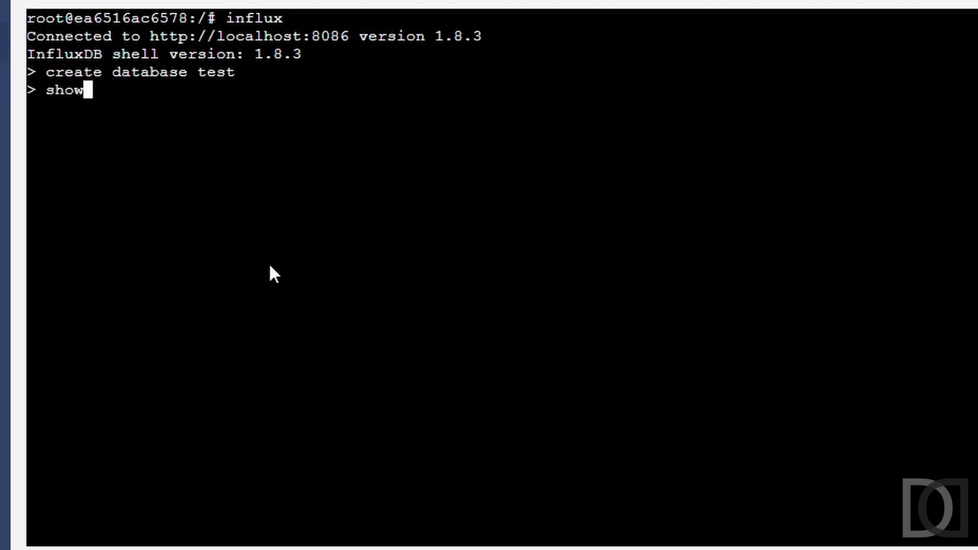
type("database")
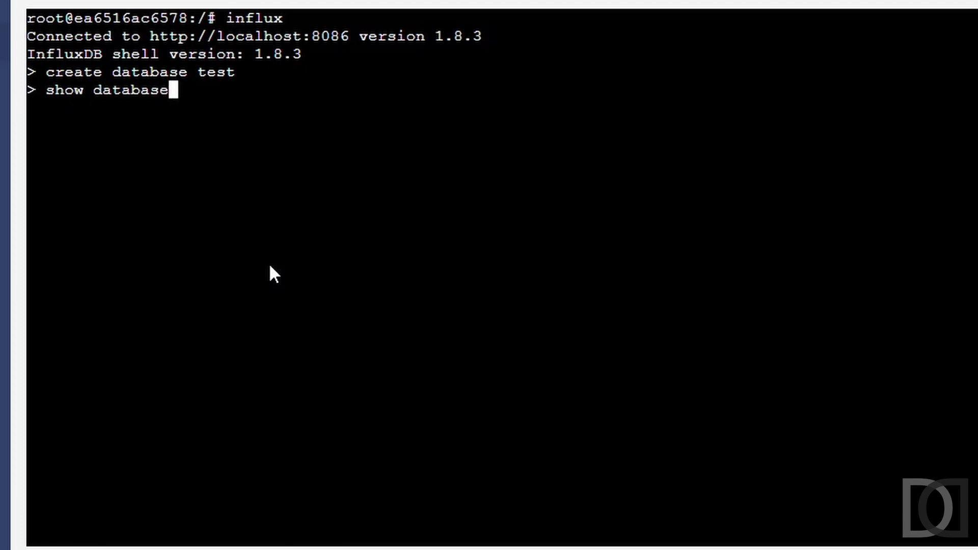